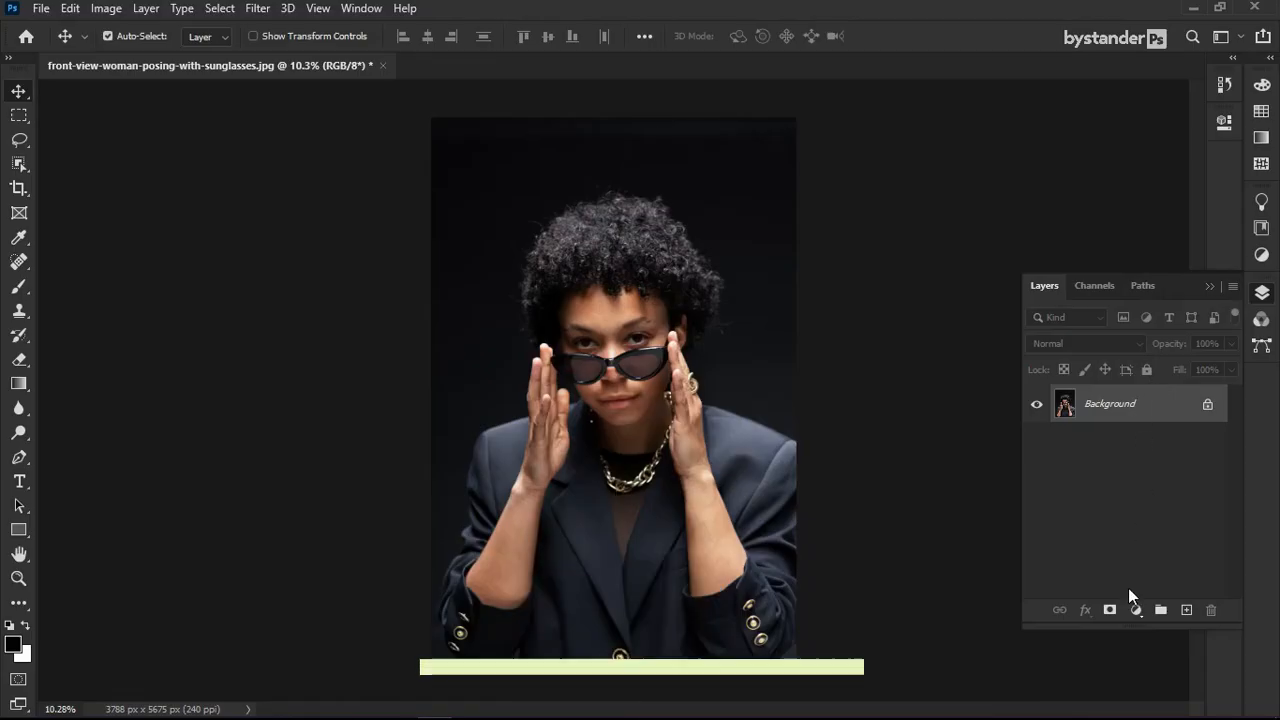
# Step: Add a gradient fill layer above the photo, running from red (ff0000) to transparent
pyautogui.click(1135, 609)
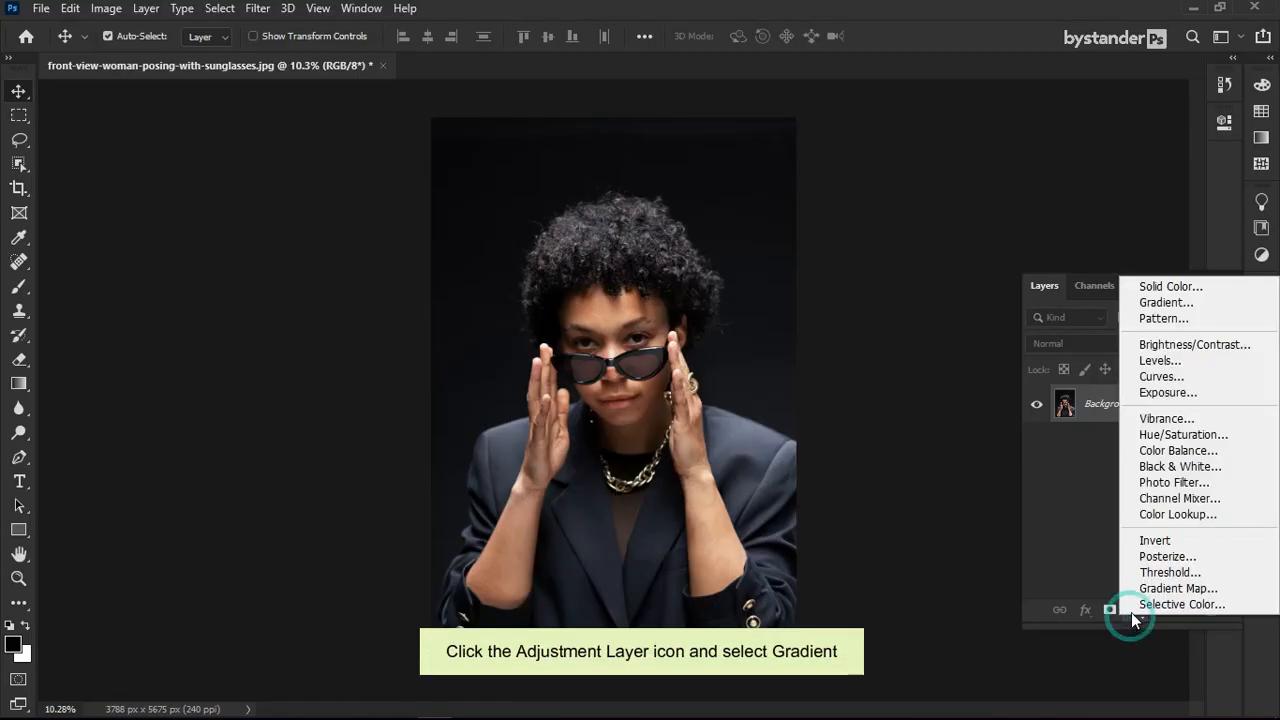
pyautogui.click(1152, 302)
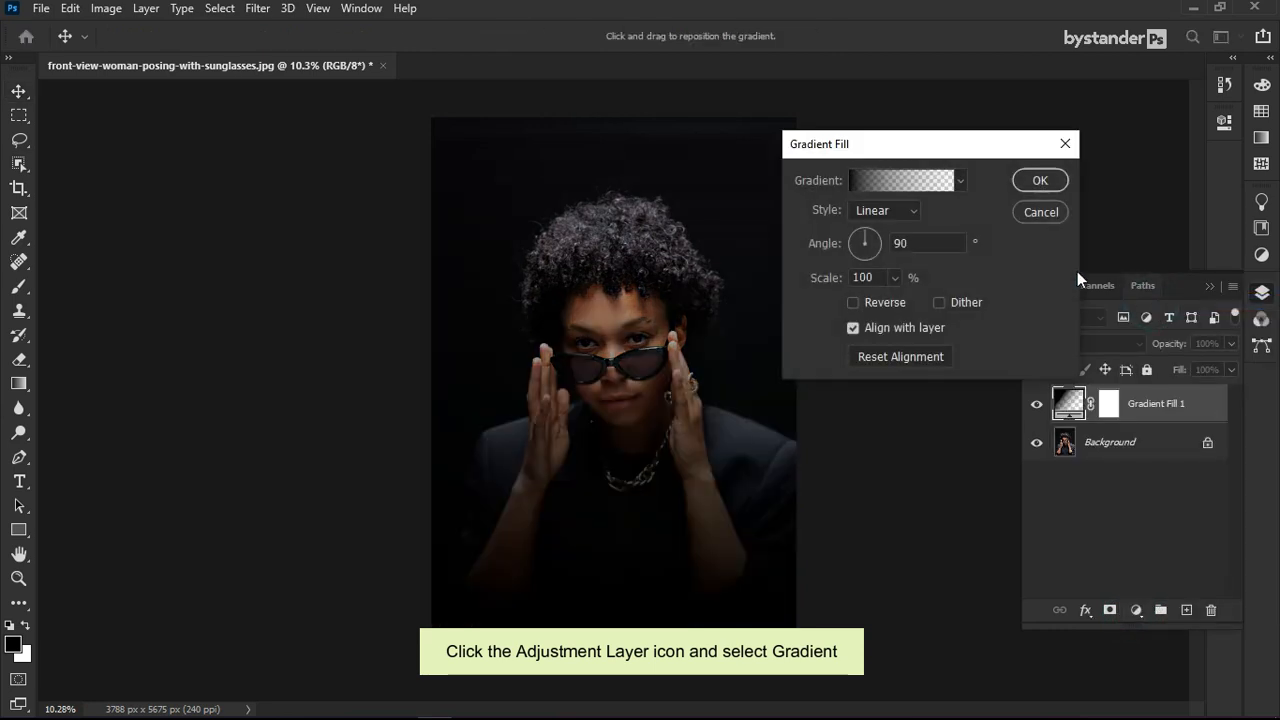
pyautogui.click(897, 186)
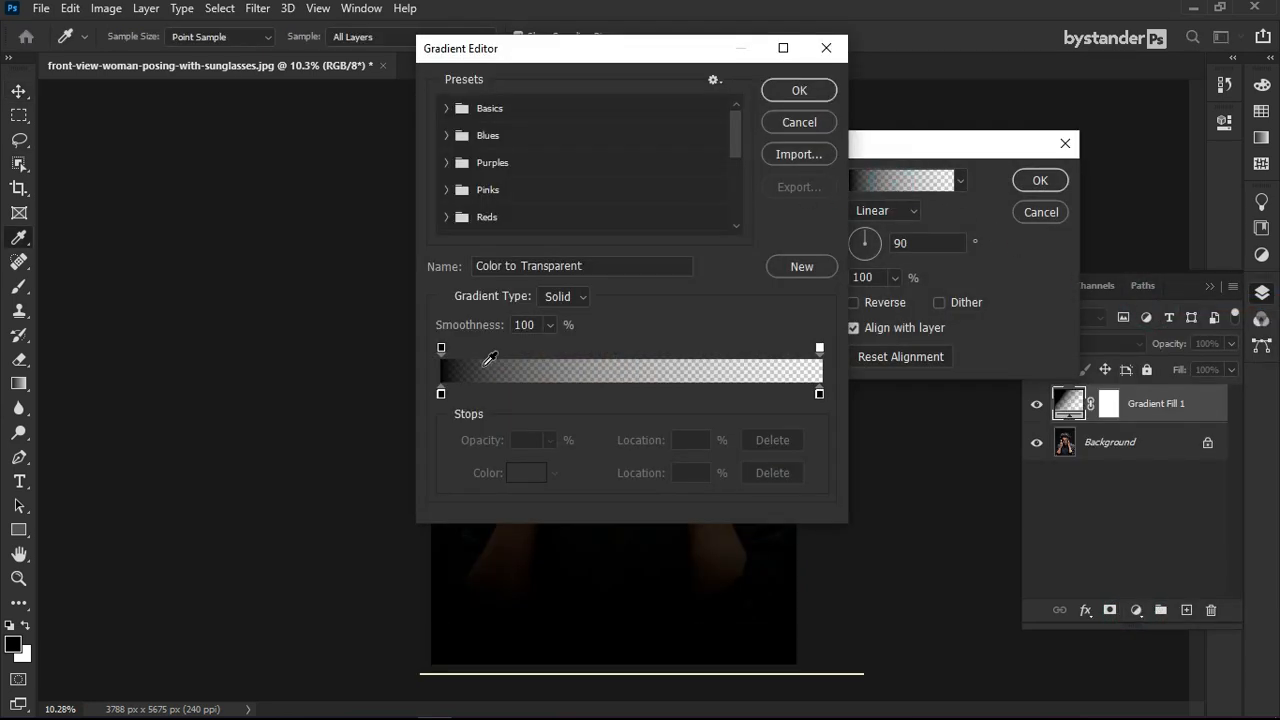
pyautogui.click(440, 393)
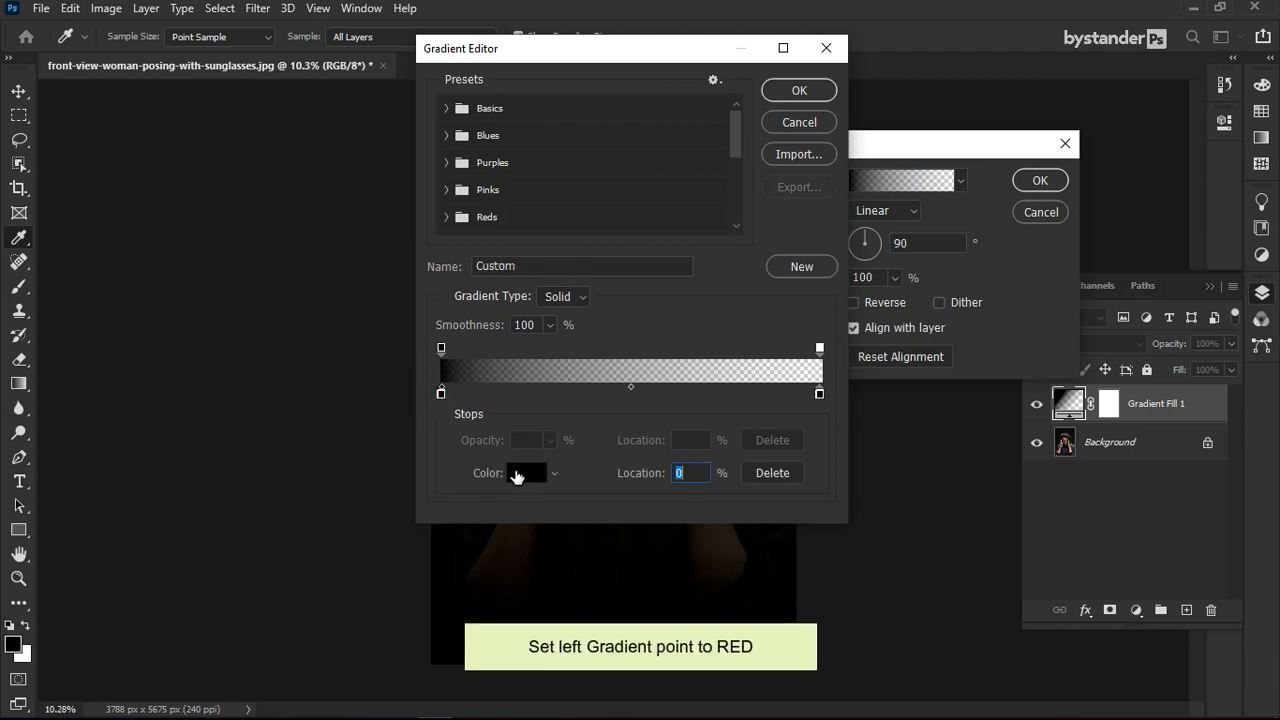
pyautogui.click(516, 474)
pyautogui.write('ff0000')
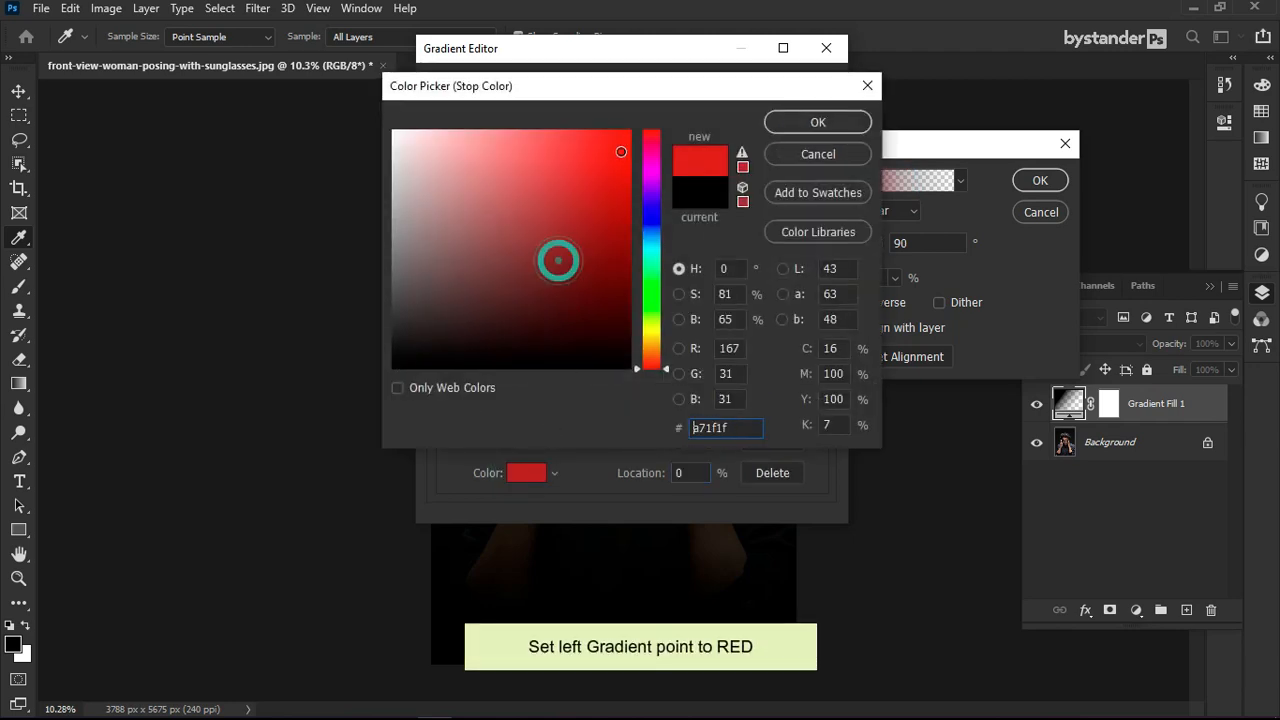
pyautogui.click(790, 125)
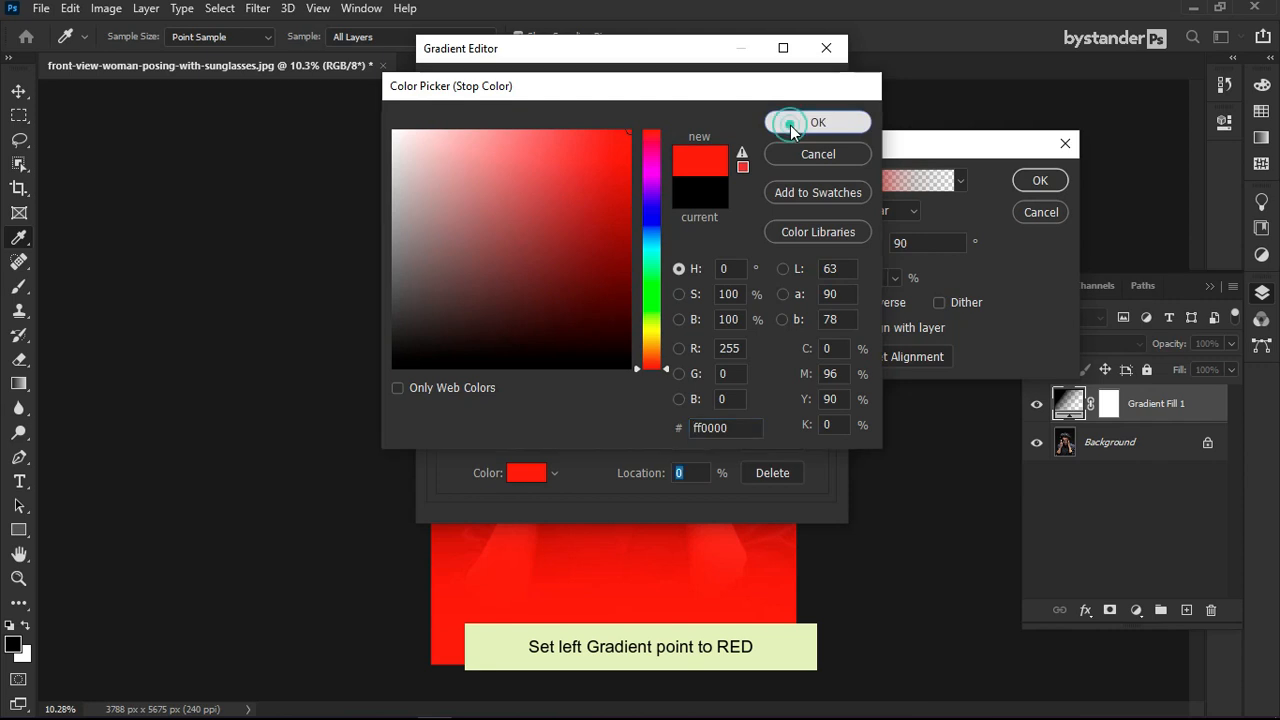
pyautogui.click(808, 91)
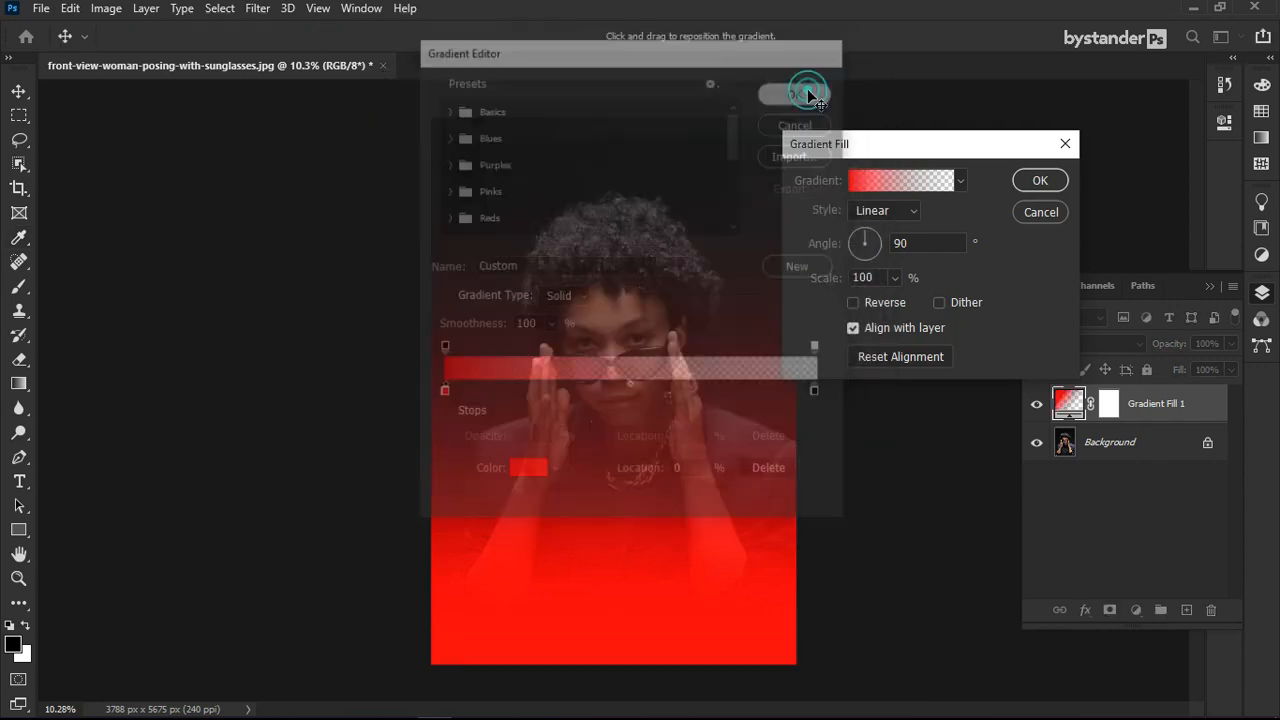
# Step: Rotate the red gradient fill to an angle of -12.88° and apply it
pyautogui.moveTo(865, 244); pyautogui.dragTo(881, 246)
pyautogui.click(925, 243)
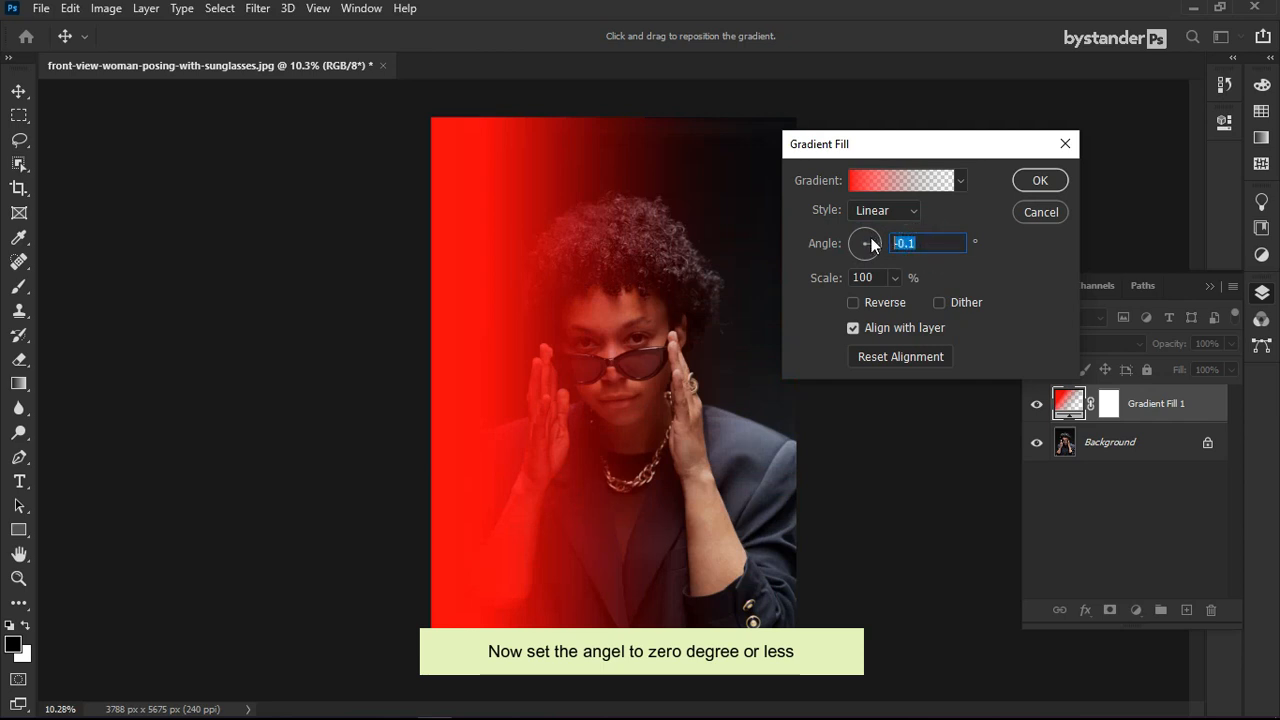
pyautogui.write('0')
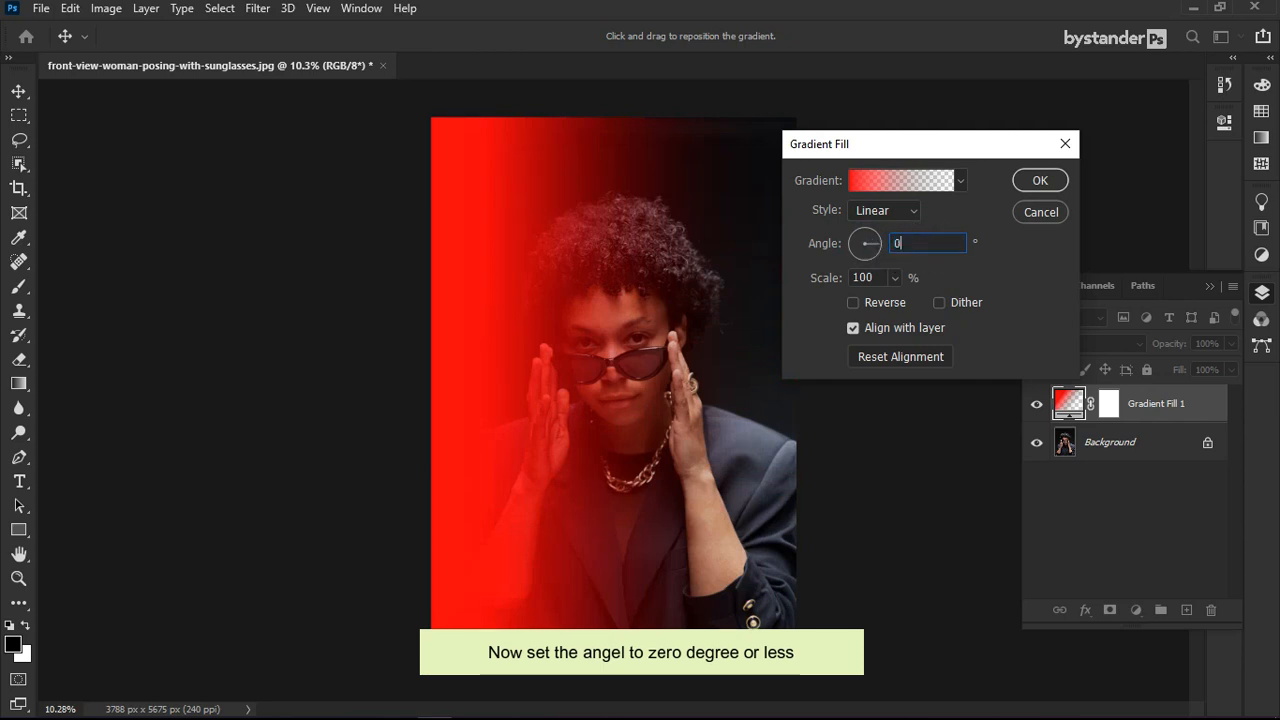
pyautogui.moveTo(869, 241); pyautogui.dragTo(877, 247)
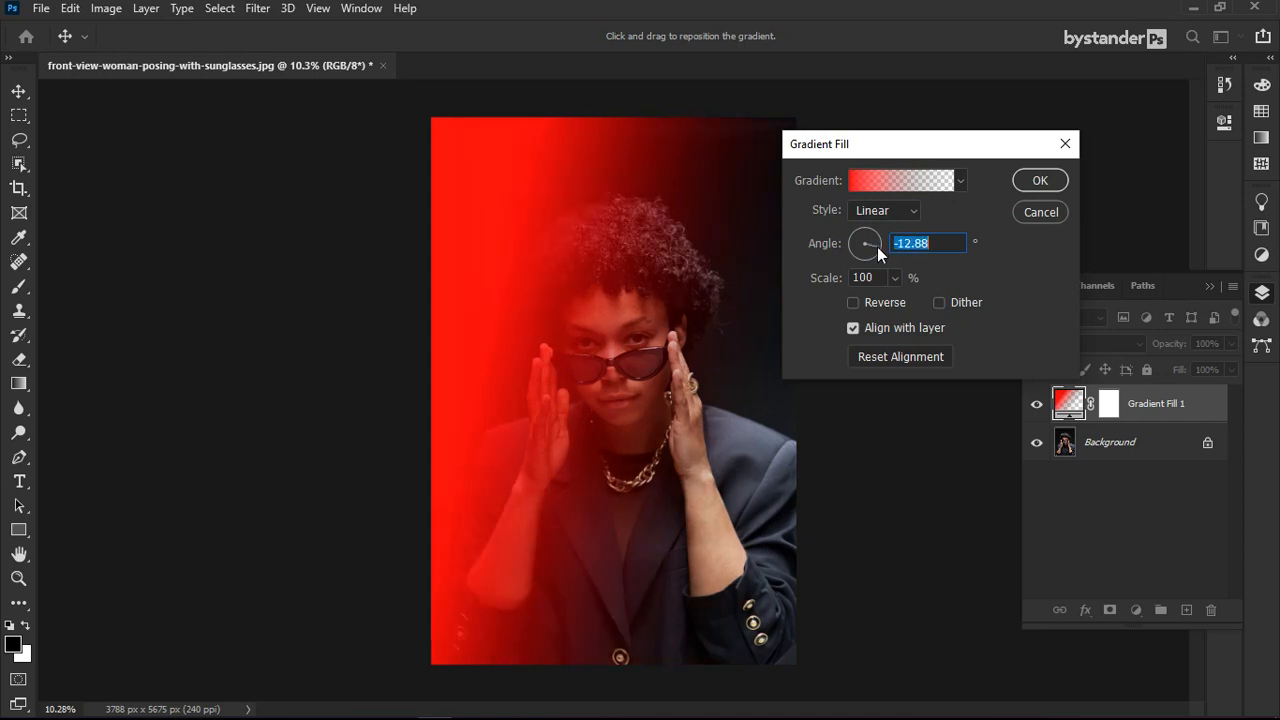
pyautogui.click(1039, 184)
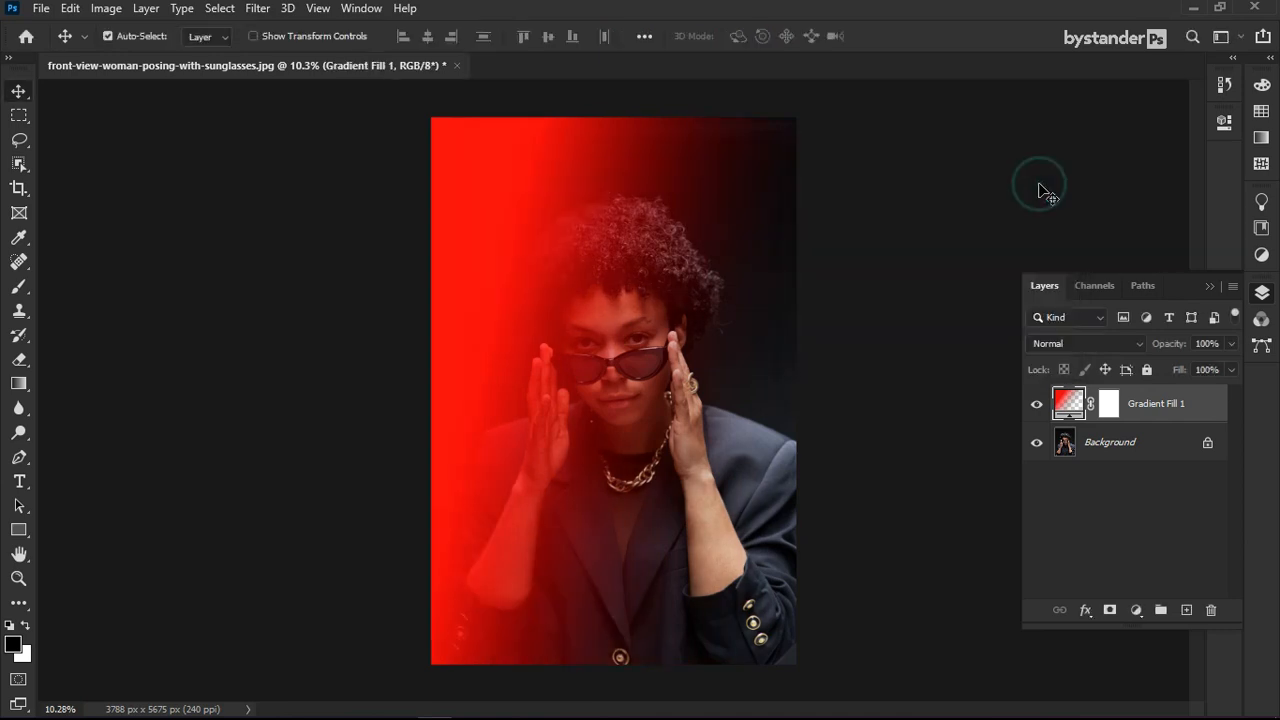
# Step: Duplicate the red gradient fill layer and make the copy a blue-to-transparent gradient at an angle of -165.53°
pyautogui.moveTo(1156, 417); pyautogui.dragTo(1188, 609)
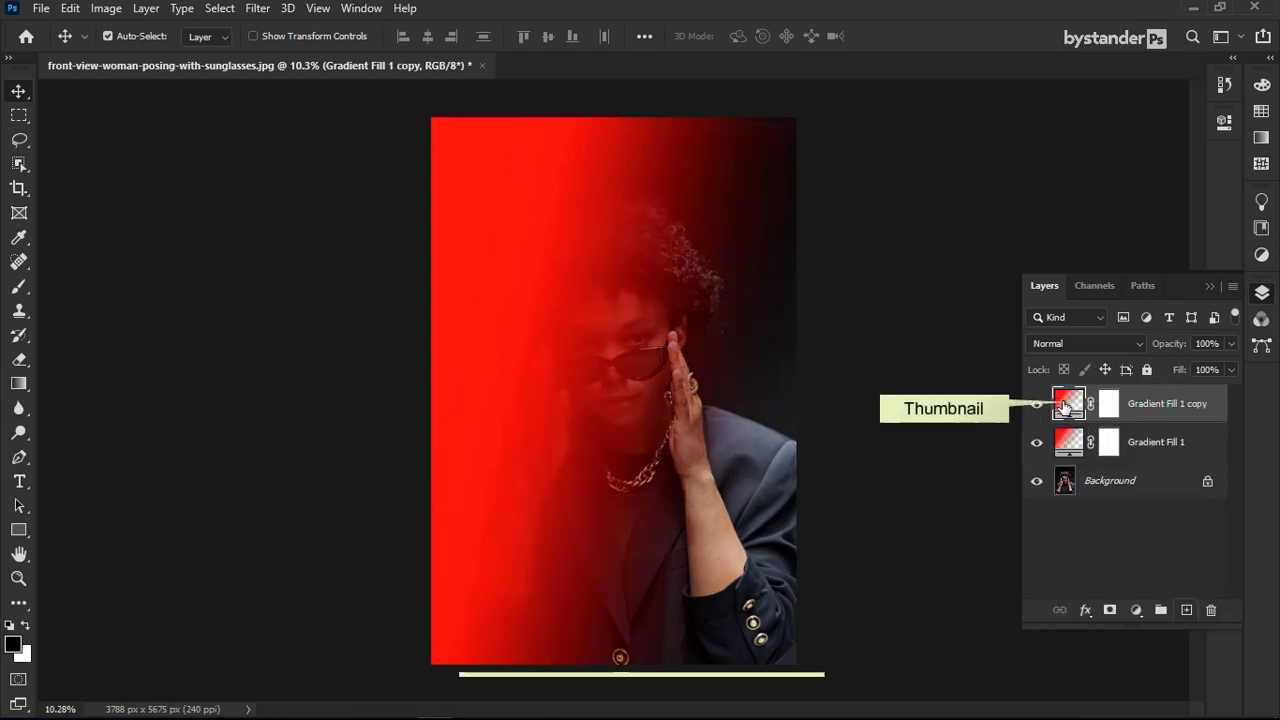
pyautogui.doubleClick(1064, 405)
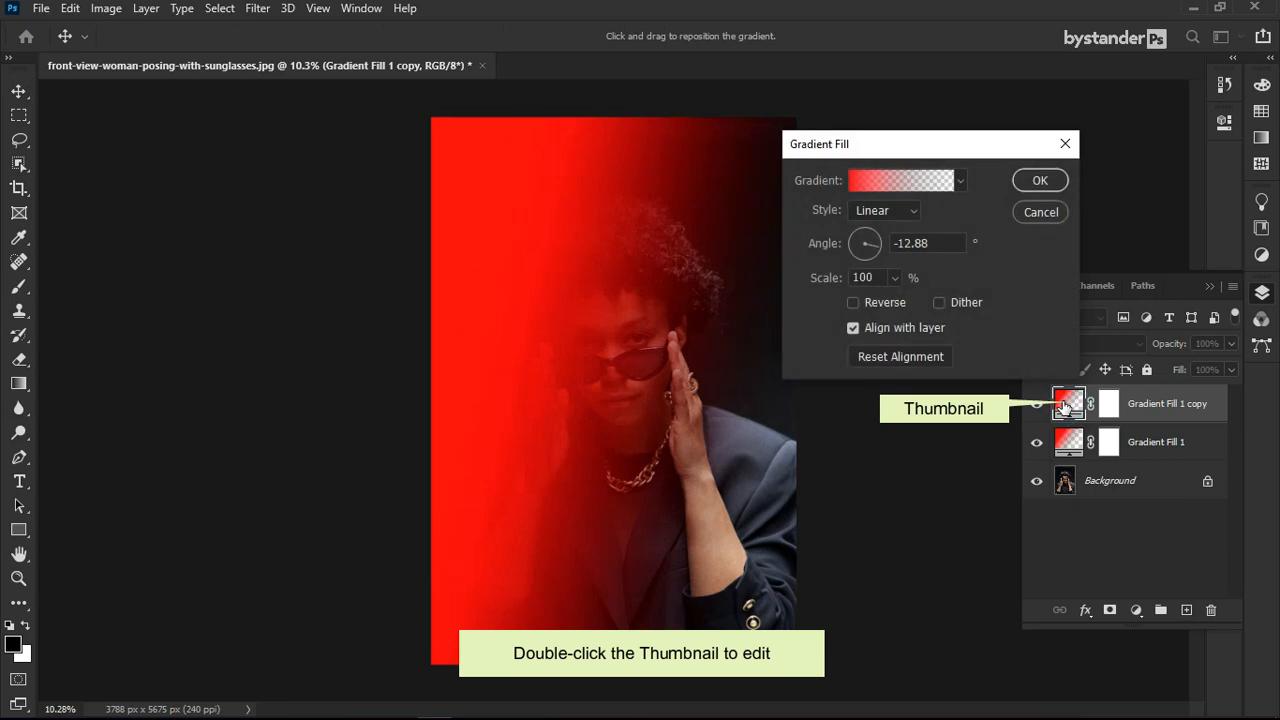
pyautogui.click(874, 183)
pyautogui.doubleClick(441, 393)
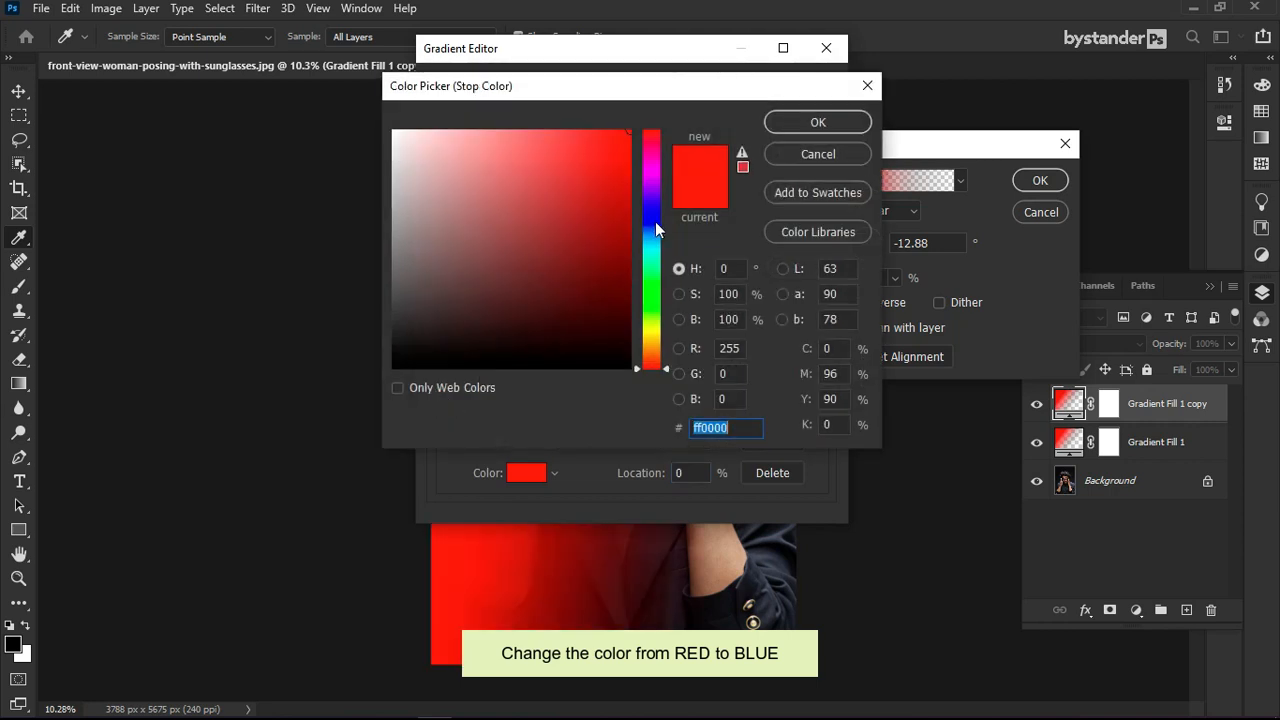
pyautogui.click(655, 222)
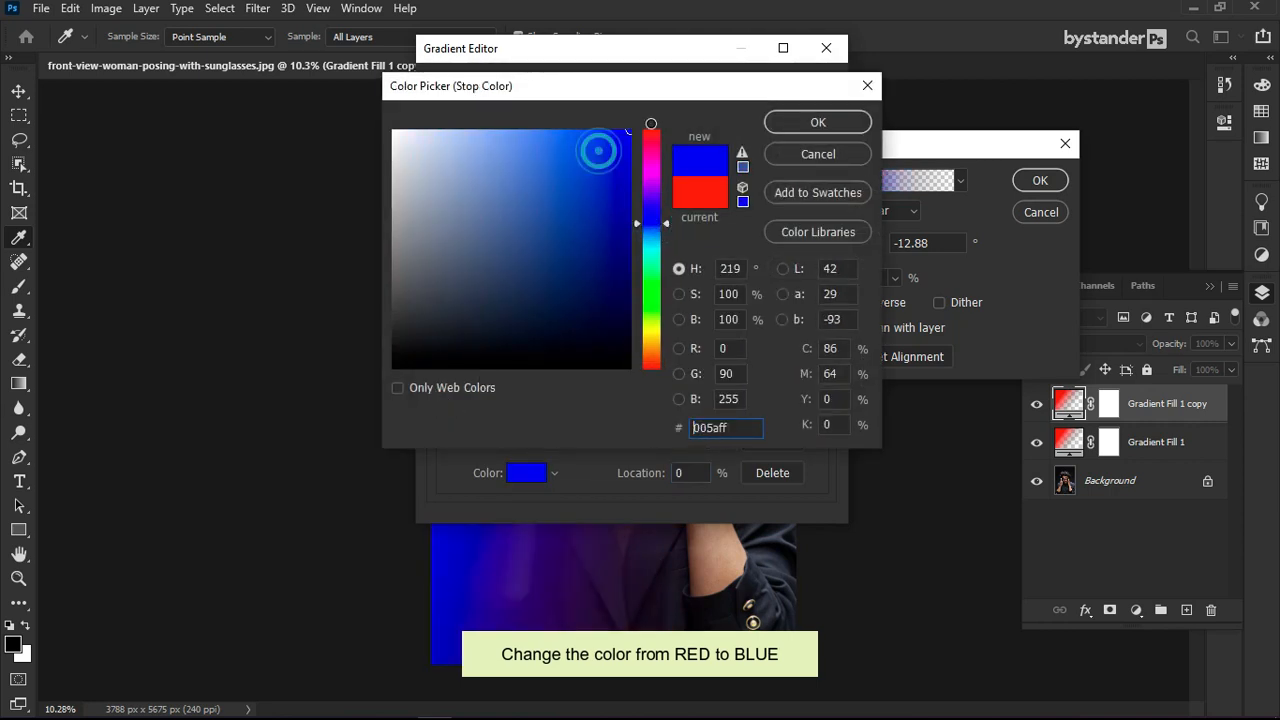
pyautogui.moveTo(658, 228)
pyautogui.mouseDown()
pyautogui.moveTo(655, 211)
pyautogui.moveTo(660, 236)
pyautogui.mouseUp()
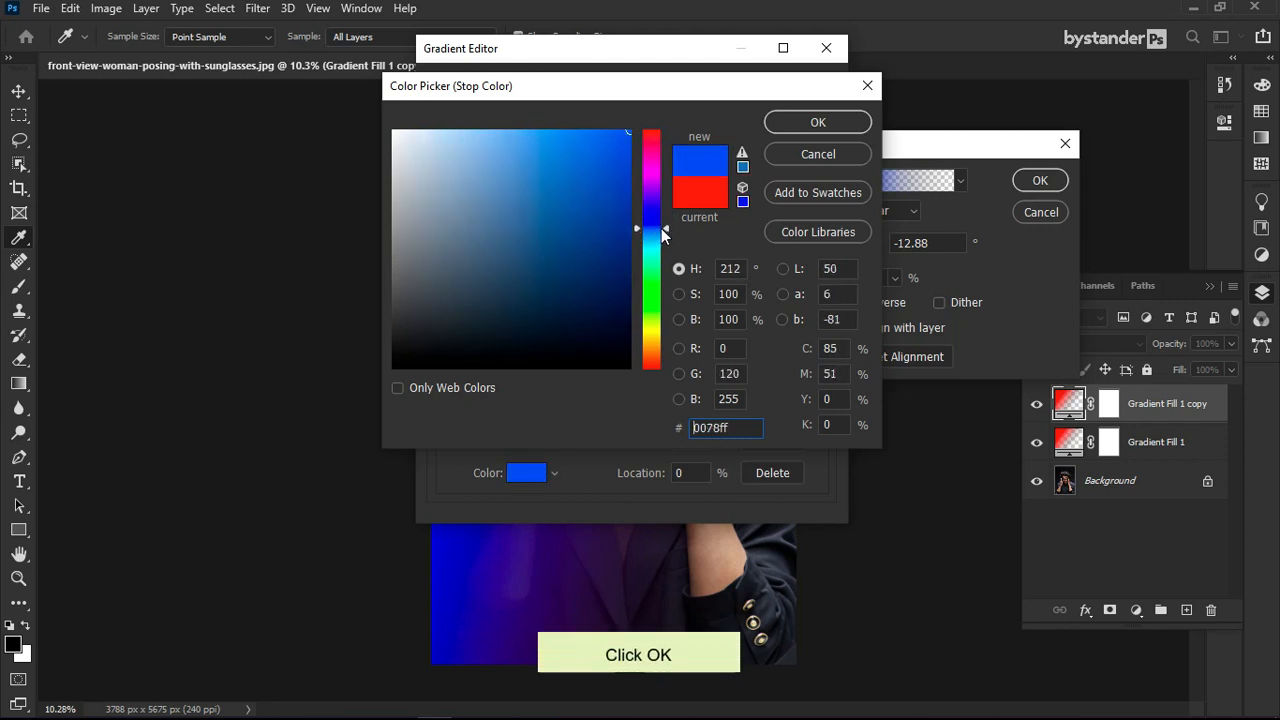
pyautogui.click(818, 124)
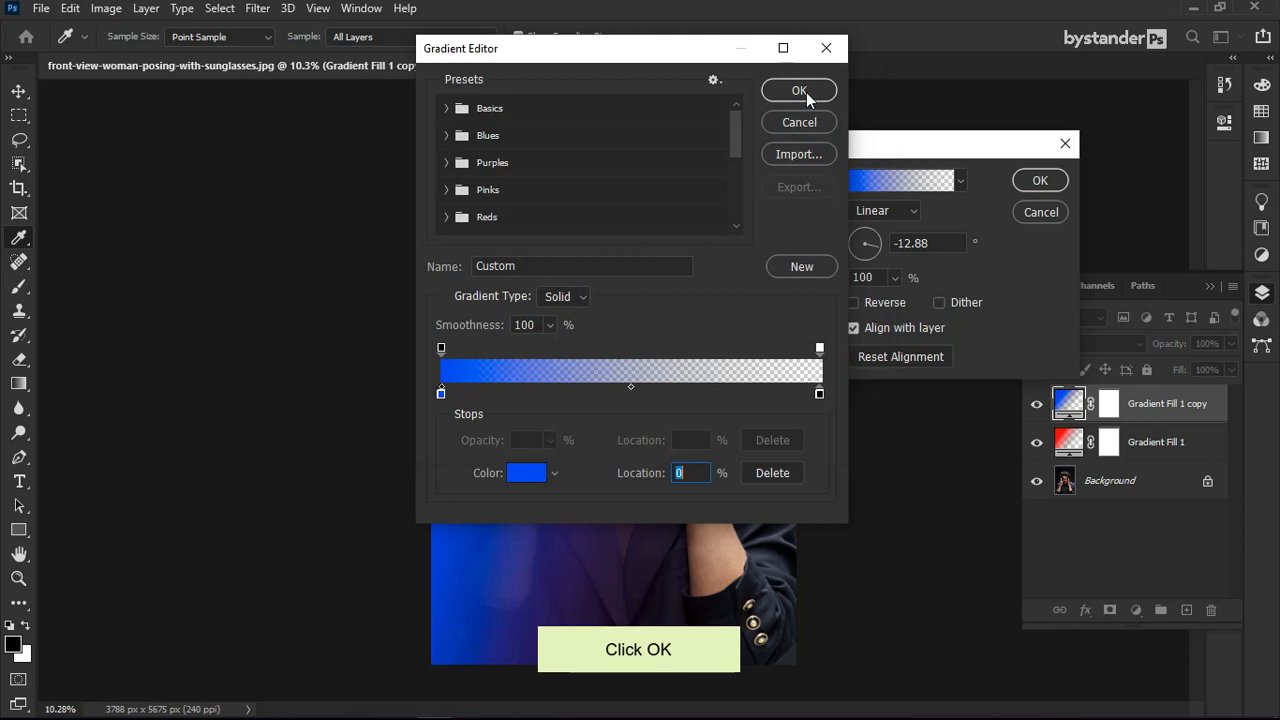
pyautogui.click(803, 91)
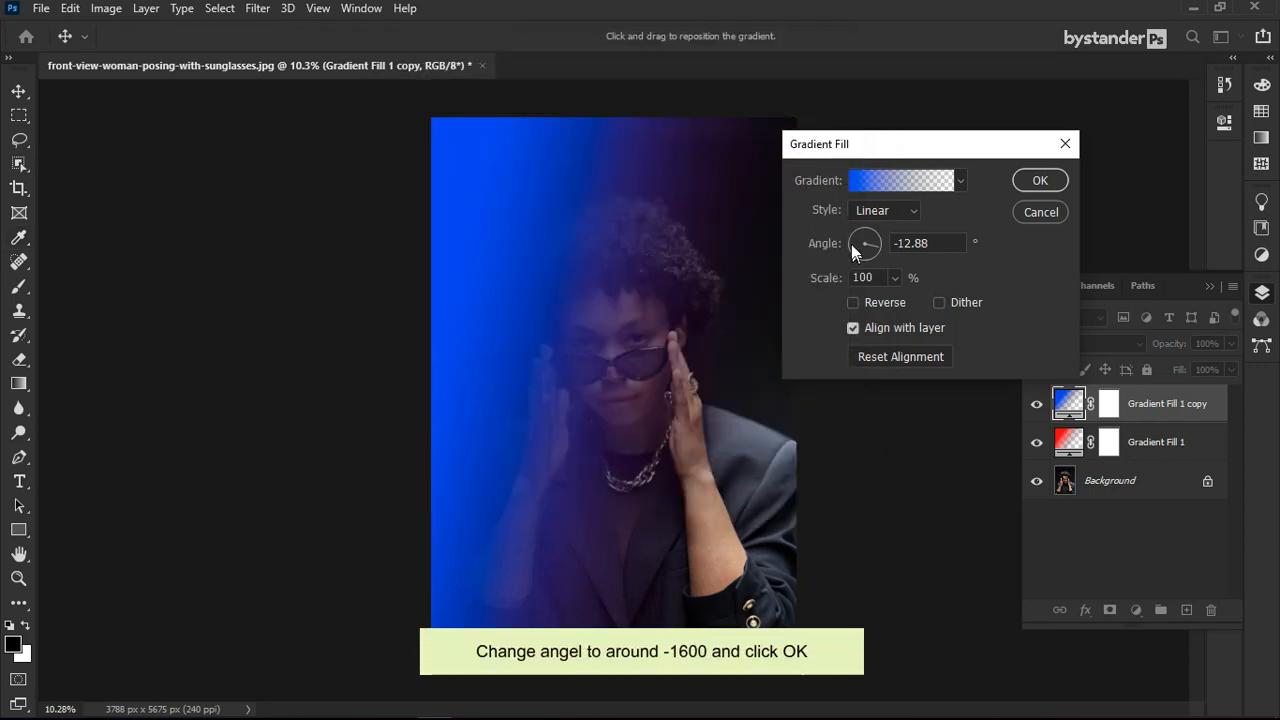
pyautogui.moveTo(850, 244); pyautogui.dragTo(854, 247)
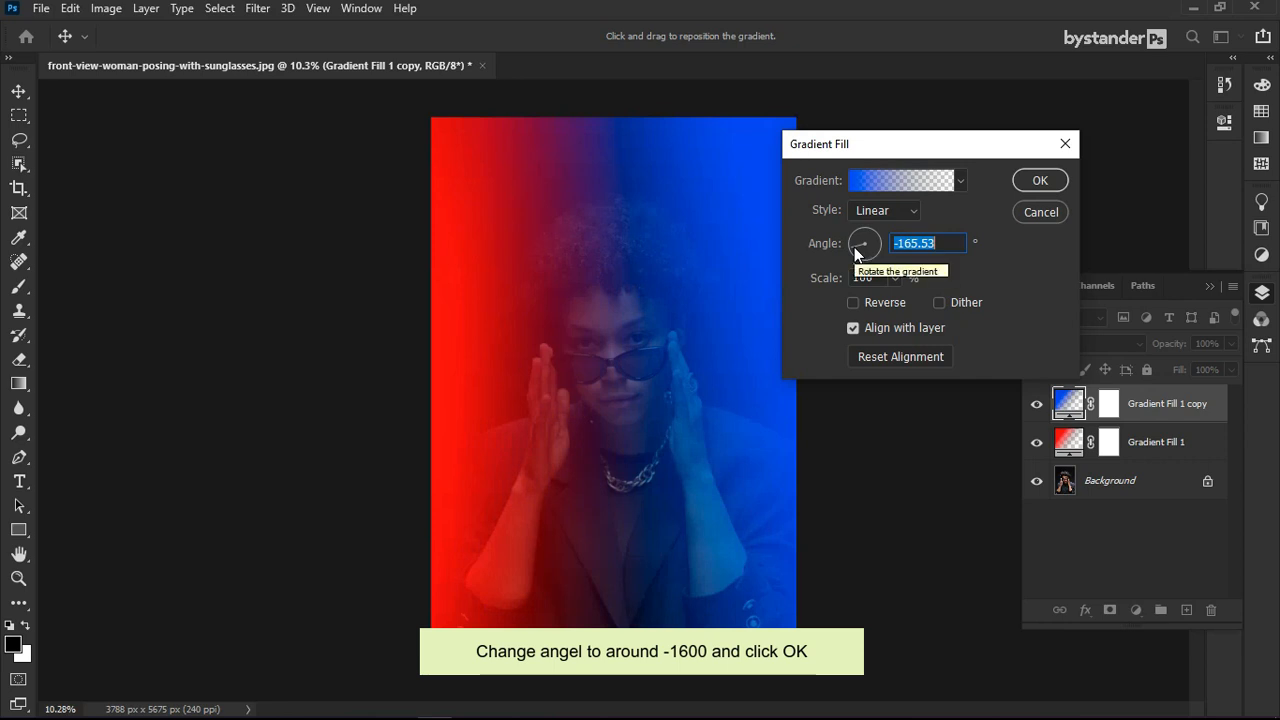
pyautogui.click(1037, 183)
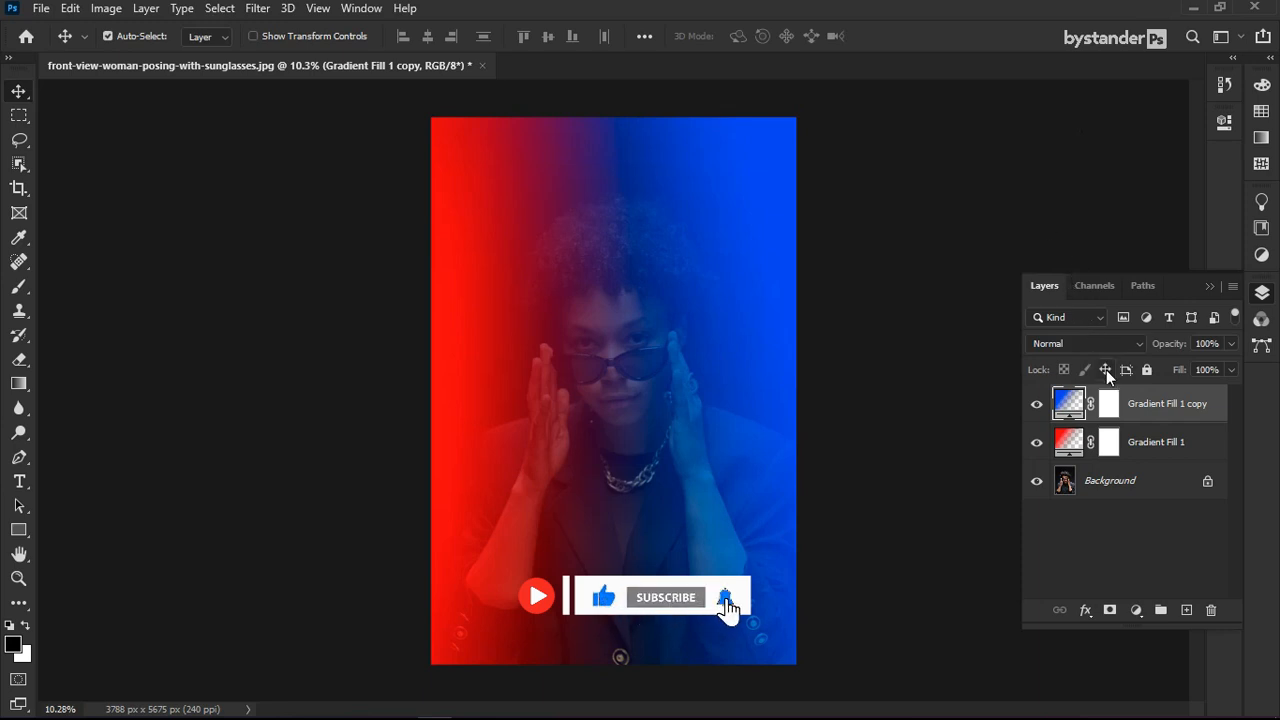
# Step: Set the blending mode of both gradient fill layers to Color
pyautogui.keyDown('shift'); pyautogui.click(1143, 442); pyautogui.keyUp('shift')
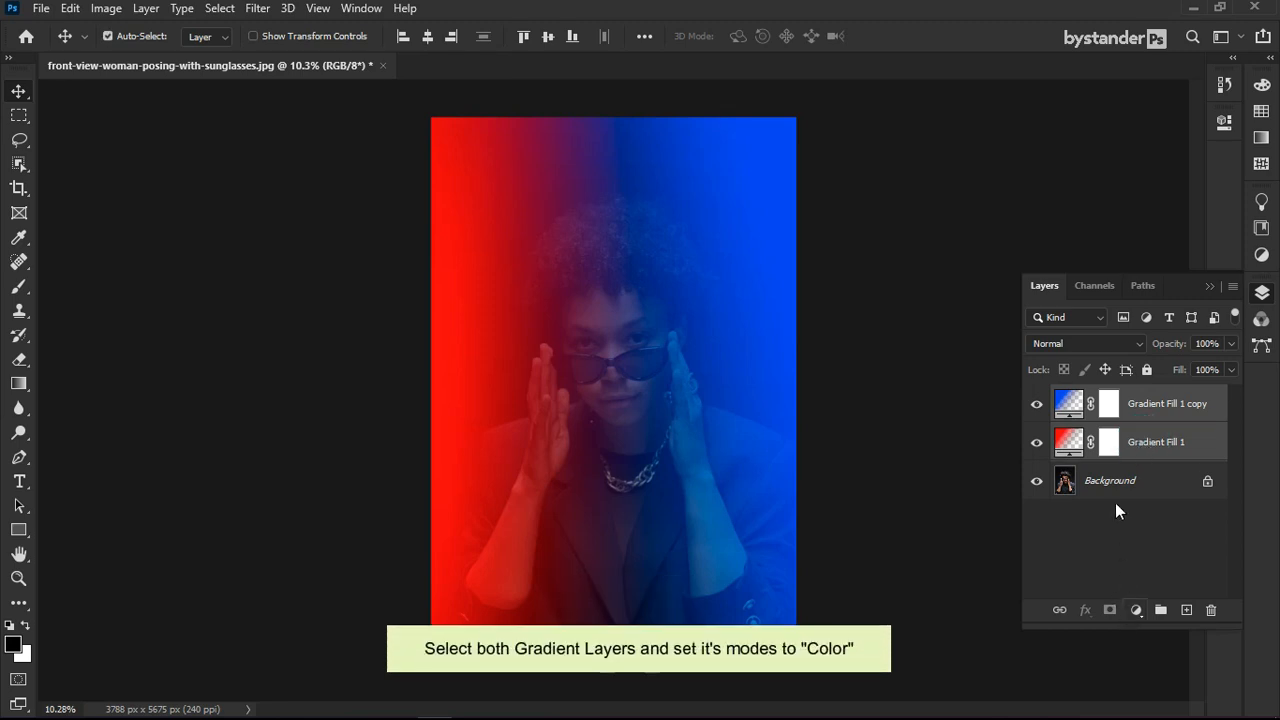
pyautogui.click(1100, 345)
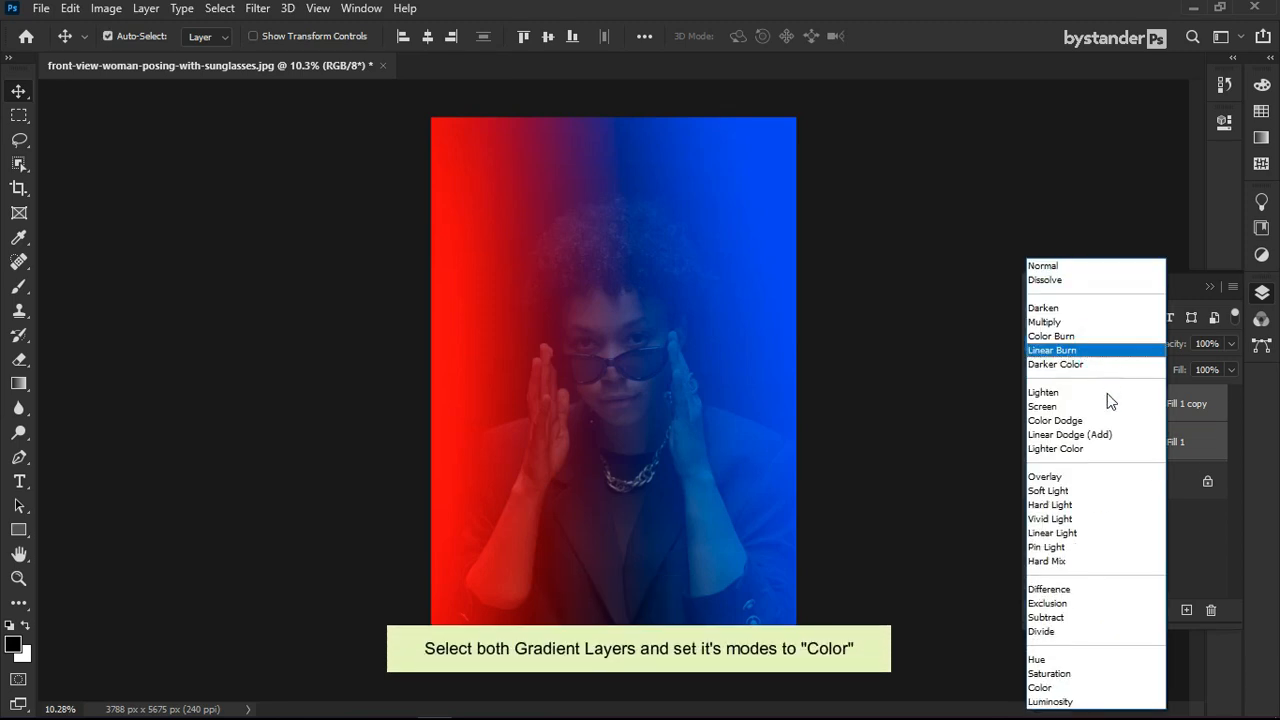
pyautogui.click(1045, 688)
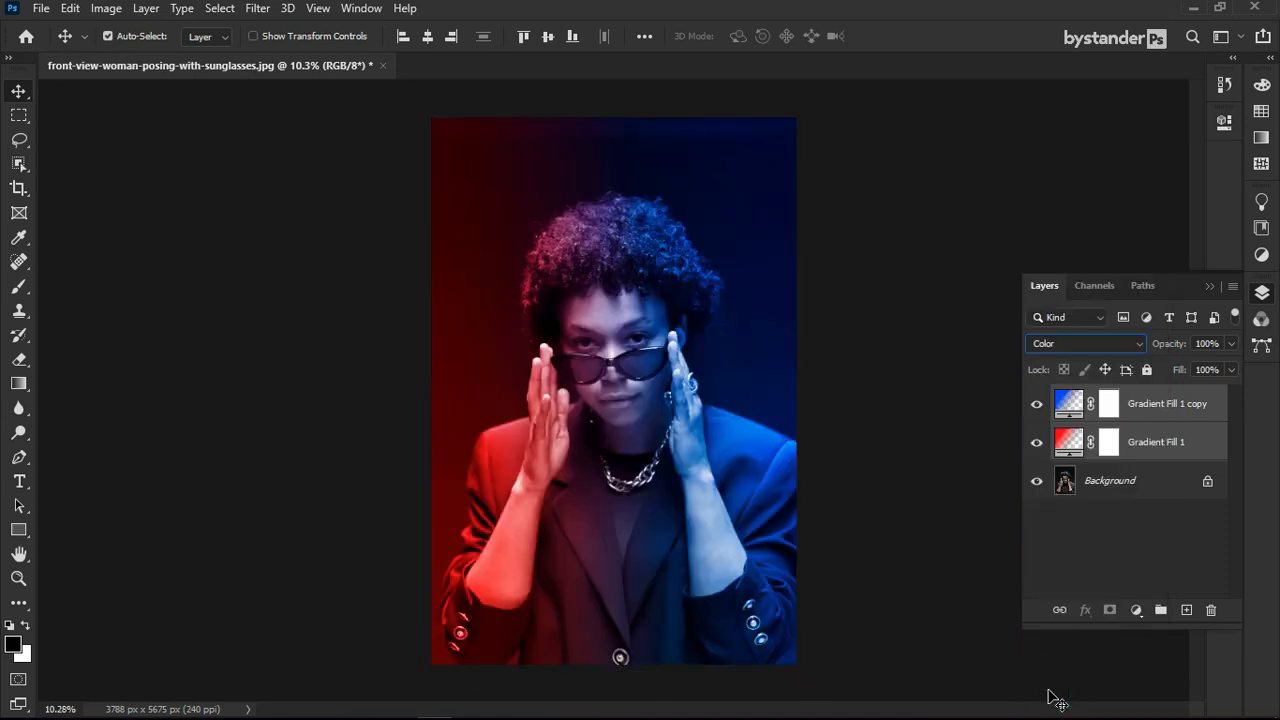
# Step: Target the blue gradient layer's mask and set up the Brush tool with 50% opacity and 45% flow
pyautogui.click(1107, 403)
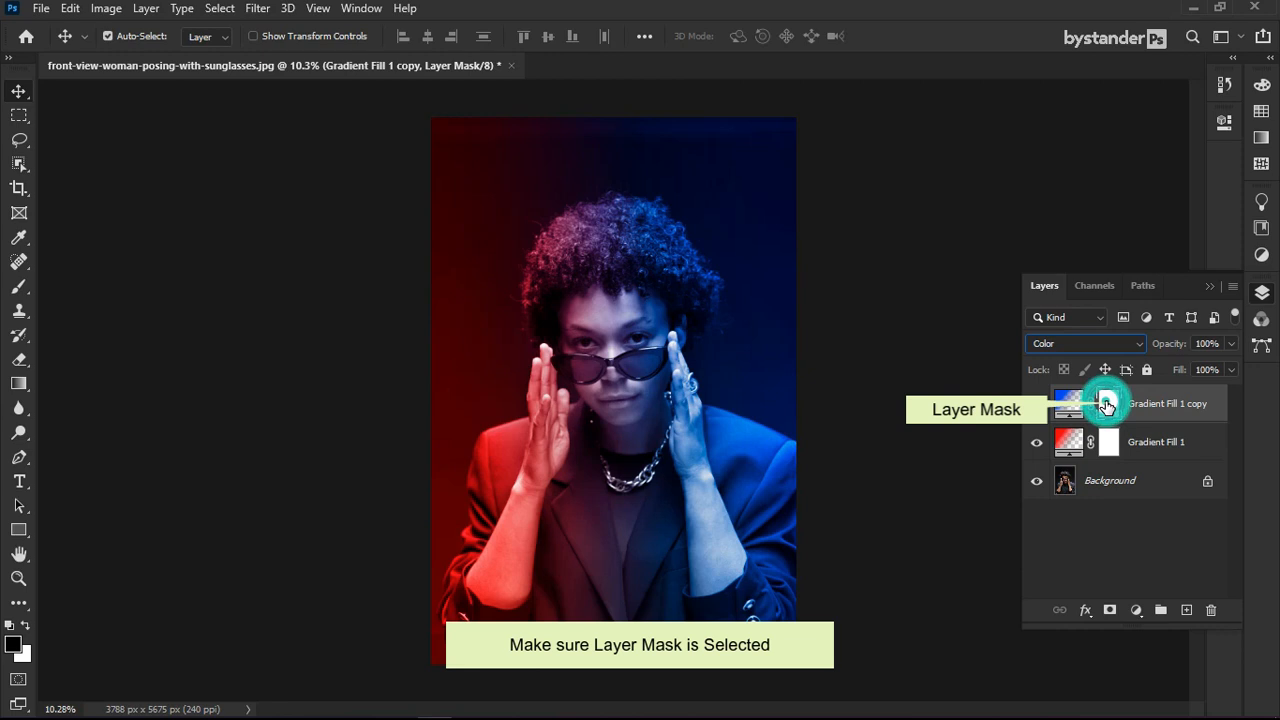
pyautogui.click(19, 287)
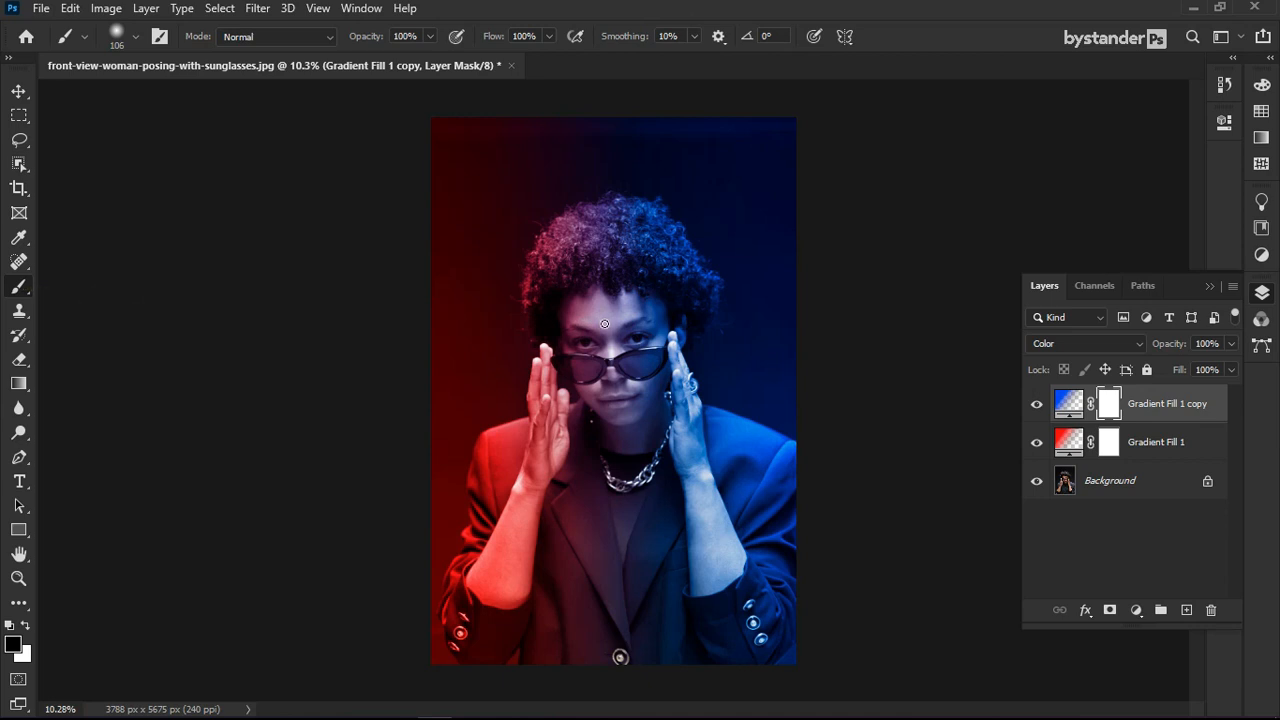
pyautogui.click(428, 36)
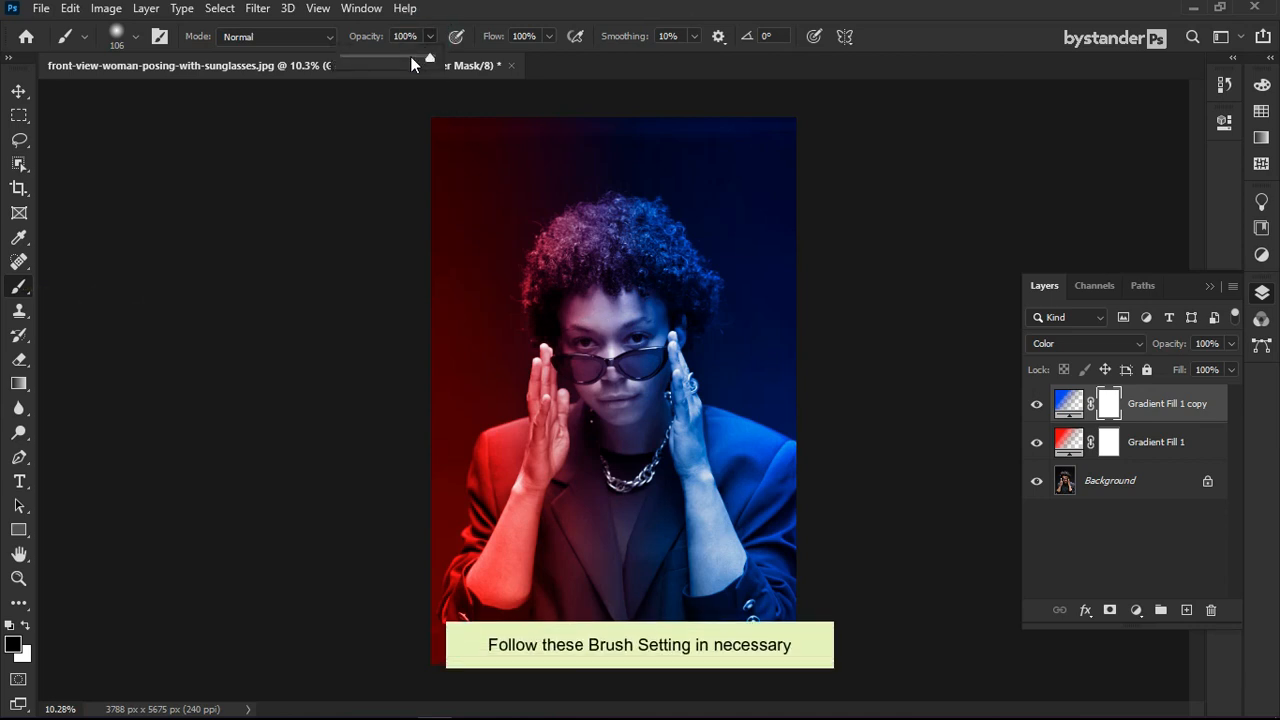
pyautogui.click(397, 58)
pyautogui.moveTo(388, 57); pyautogui.dragTo(386, 57)
pyautogui.click(525, 36)
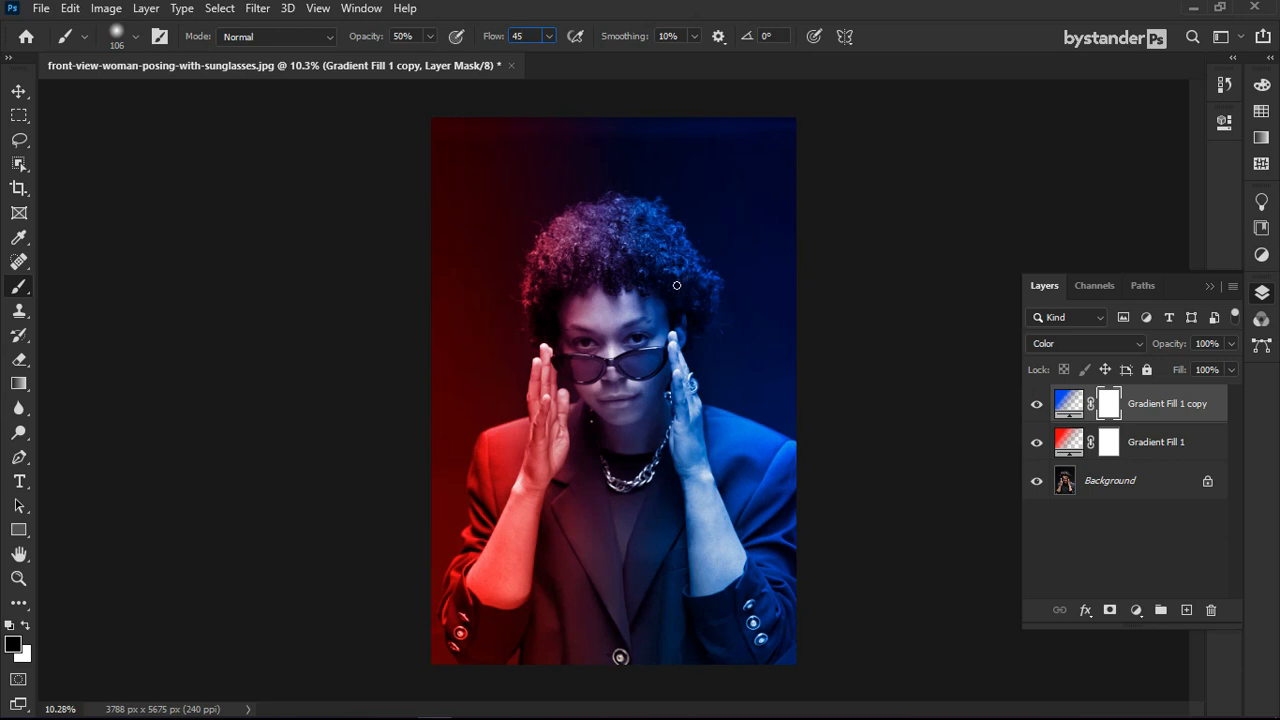
# Step: Paint black on the blue gradient's mask with a 924 px soft brush over the face, neck and middle of the jacket
pyautogui.moveTo(594, 306)
pyautogui.mouseDown()
pyautogui.moveTo(652, 335)
pyautogui.moveTo(652, 355)
pyautogui.mouseUp()
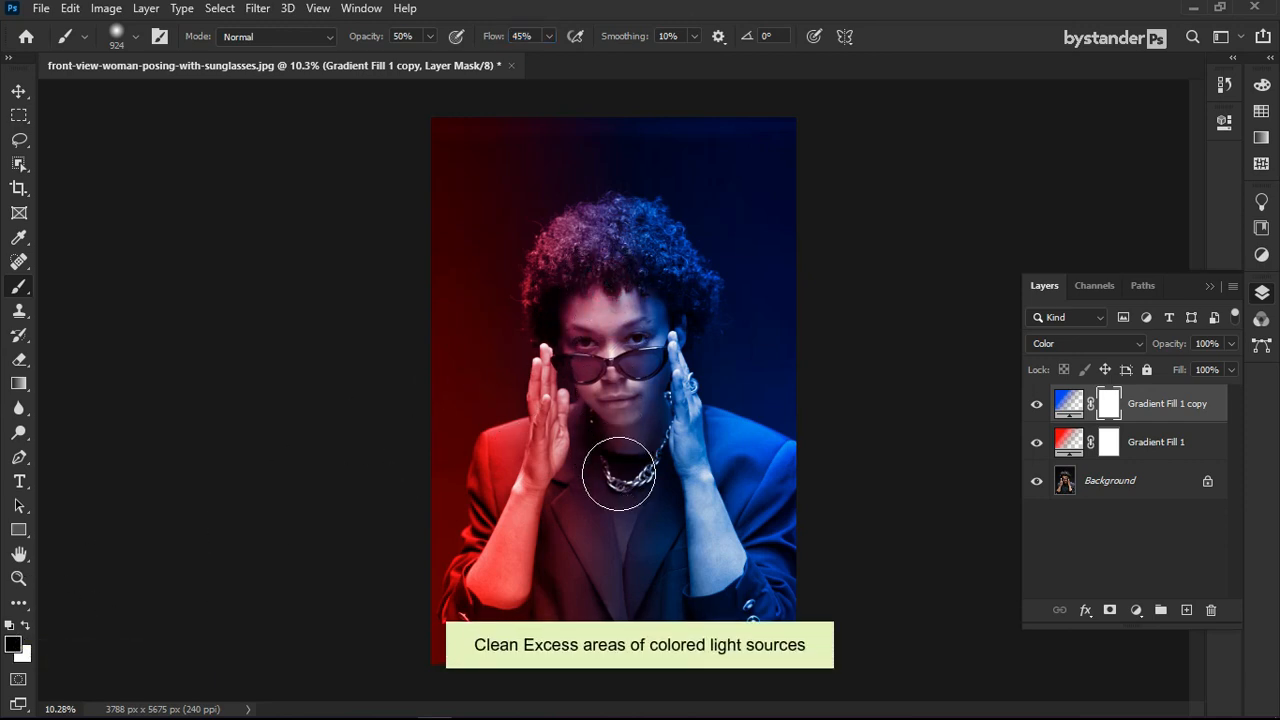
pyautogui.moveTo(599, 538); pyautogui.dragTo(577, 598)
pyautogui.moveTo(664, 576); pyautogui.dragTo(641, 585)
pyautogui.moveTo(614, 329)
pyautogui.mouseDown()
pyautogui.moveTo(619, 437)
pyautogui.moveTo(613, 239)
pyautogui.moveTo(613, 381)
pyautogui.moveTo(653, 441)
pyautogui.mouseUp()
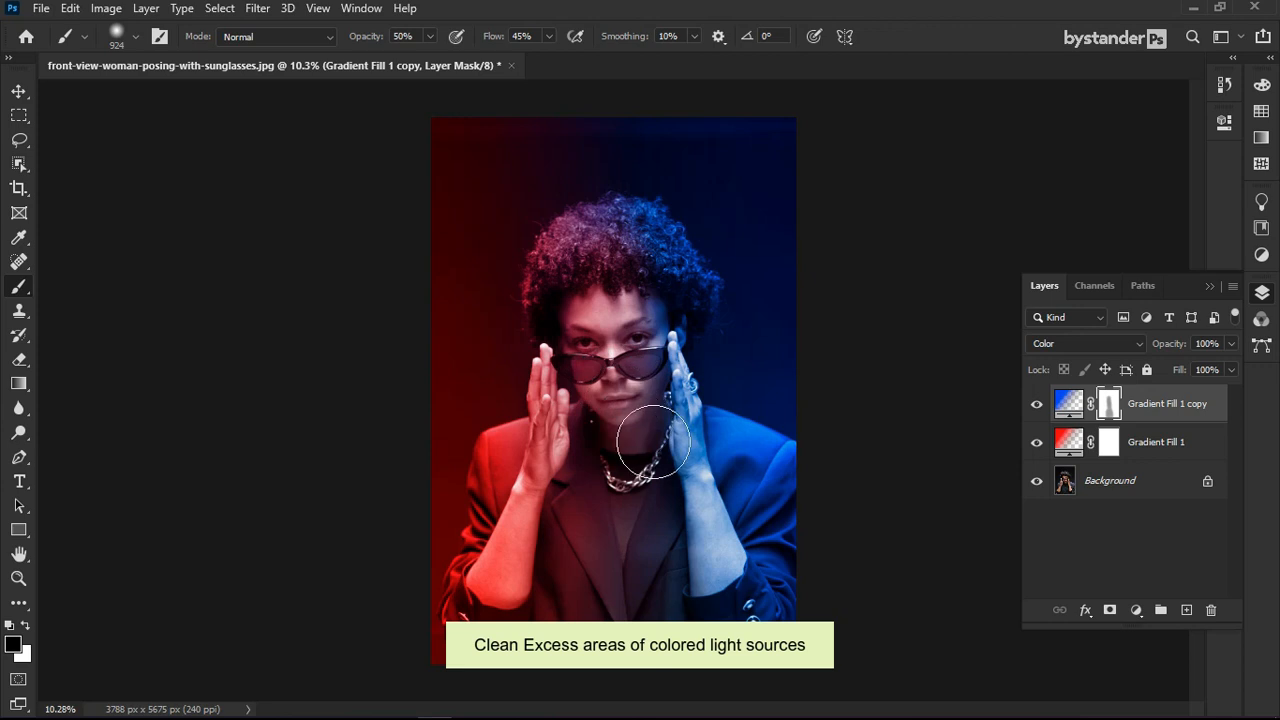
# Step: Paint black on the red gradient layer's mask over the centre of the figure to reduce the excess red
pyautogui.click(1109, 442)
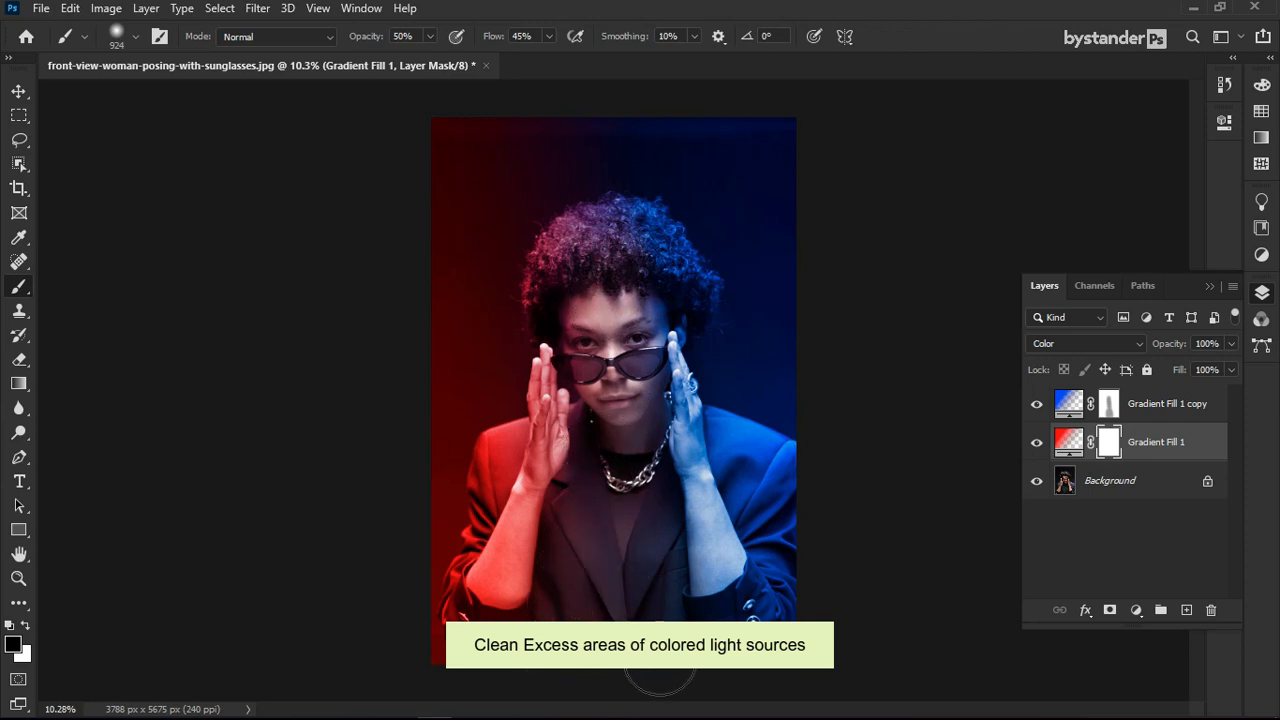
pyautogui.moveTo(577, 555)
pyautogui.mouseDown()
pyautogui.moveTo(606, 454)
pyautogui.moveTo(626, 467)
pyautogui.moveTo(619, 421)
pyautogui.moveTo(650, 567)
pyautogui.mouseUp()
pyautogui.scroll(2, 634, 556)
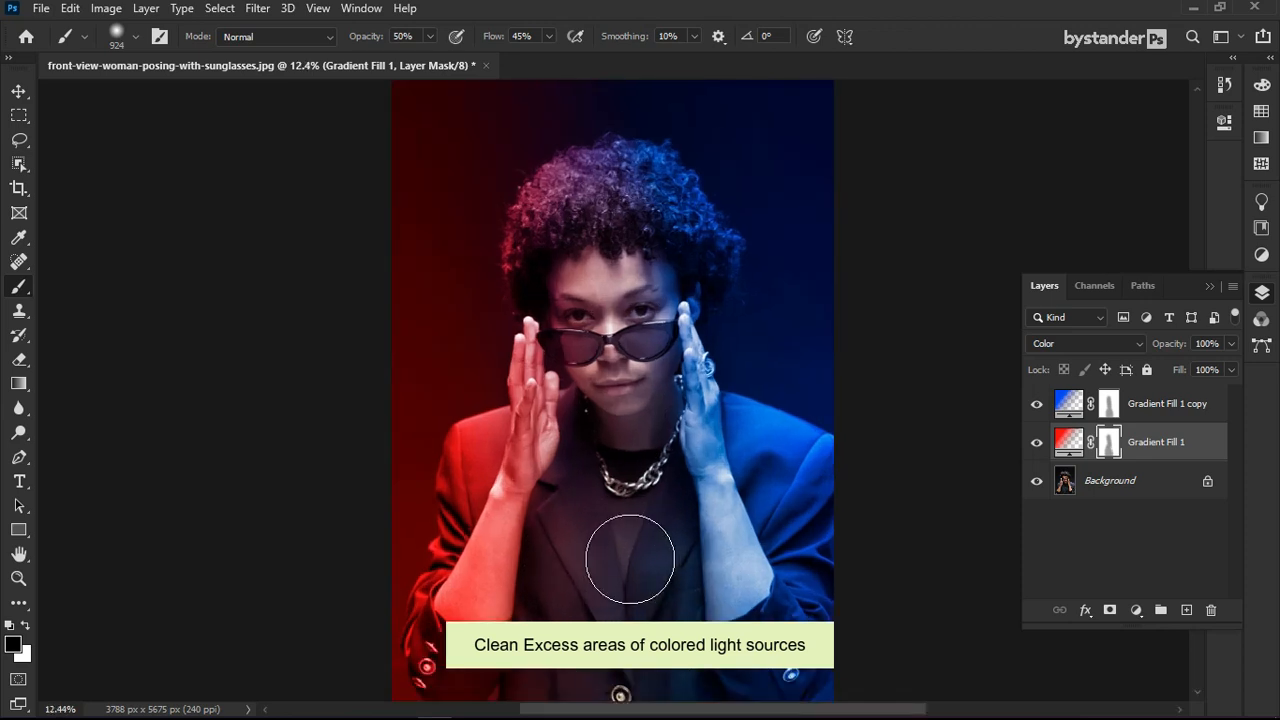
pyautogui.scroll(-2, 560, 446)
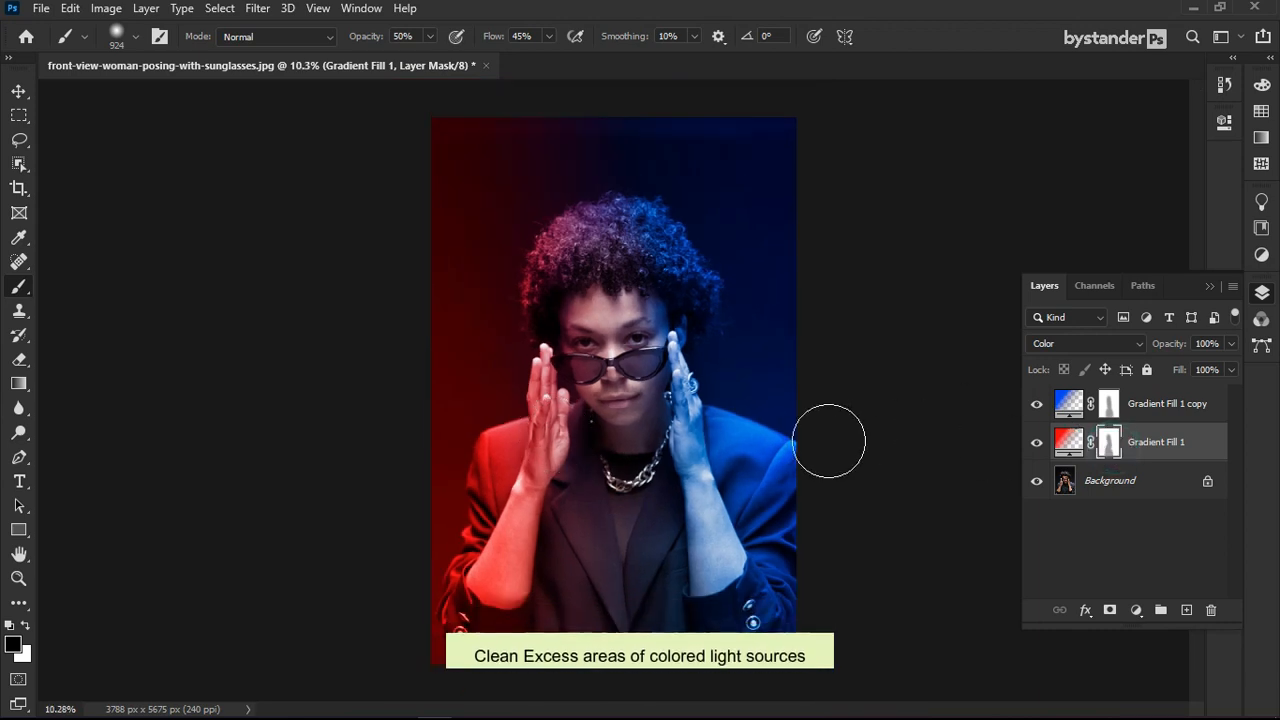
# Step: Paint black on the red gradient's mask with a 272 px brush along the inner side of the red-lit forearm
pyautogui.scroll(5, 520, 630)
pyautogui.scroll(2, 520, 640)
pyautogui.scroll(-2, 709, 251)
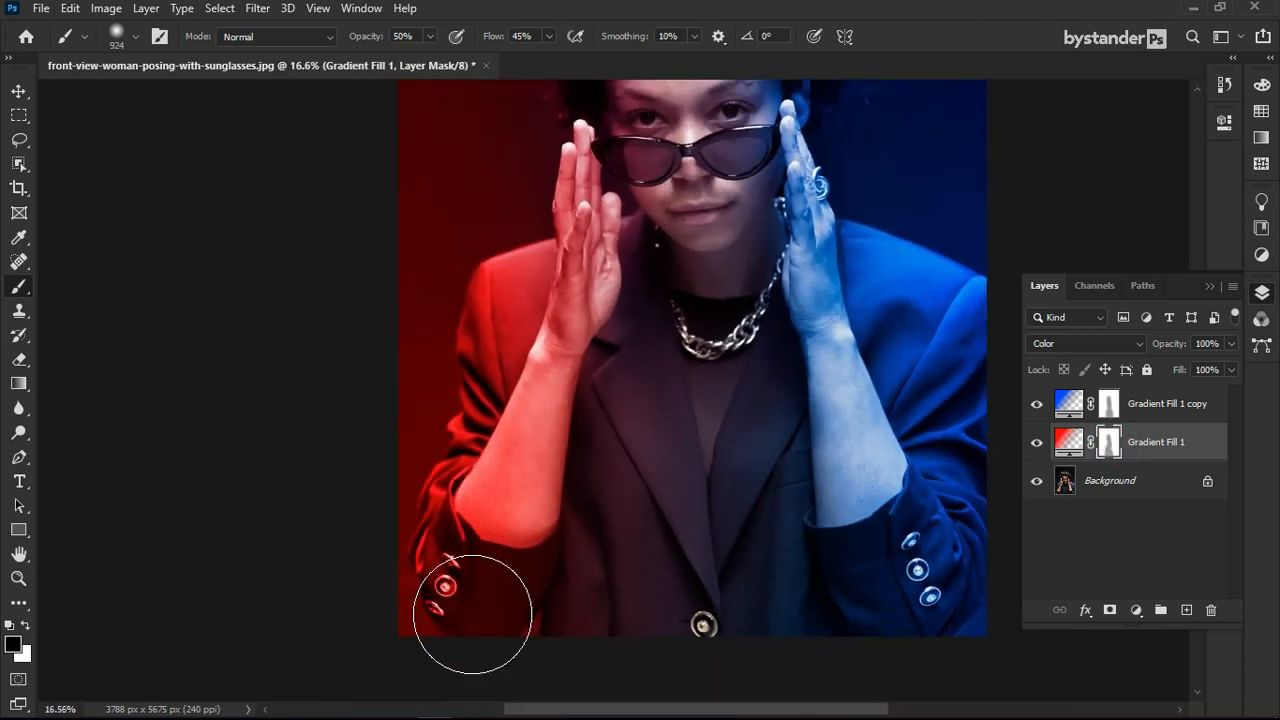
pyautogui.scroll(4, 471, 614)
pyautogui.moveTo(564, 388); pyautogui.dragTo(510, 388)
pyautogui.moveTo(524, 514)
pyautogui.mouseDown()
pyautogui.moveTo(582, 481)
pyautogui.moveTo(541, 536)
pyautogui.moveTo(589, 404)
pyautogui.moveTo(519, 536)
pyautogui.moveTo(560, 453)
pyautogui.moveTo(604, 300)
pyautogui.moveTo(590, 319)
pyautogui.moveTo(601, 243)
pyautogui.moveTo(546, 466)
pyautogui.moveTo(555, 498)
pyautogui.moveTo(596, 433)
pyautogui.moveTo(527, 549)
pyautogui.moveTo(588, 446)
pyautogui.moveTo(522, 586)
pyautogui.moveTo(582, 464)
pyautogui.moveTo(534, 547)
pyautogui.moveTo(506, 559)
pyautogui.moveTo(580, 432)
pyautogui.moveTo(614, 270)
pyautogui.moveTo(550, 277)
pyautogui.mouseUp()
pyautogui.scroll(-2, 435, 389)
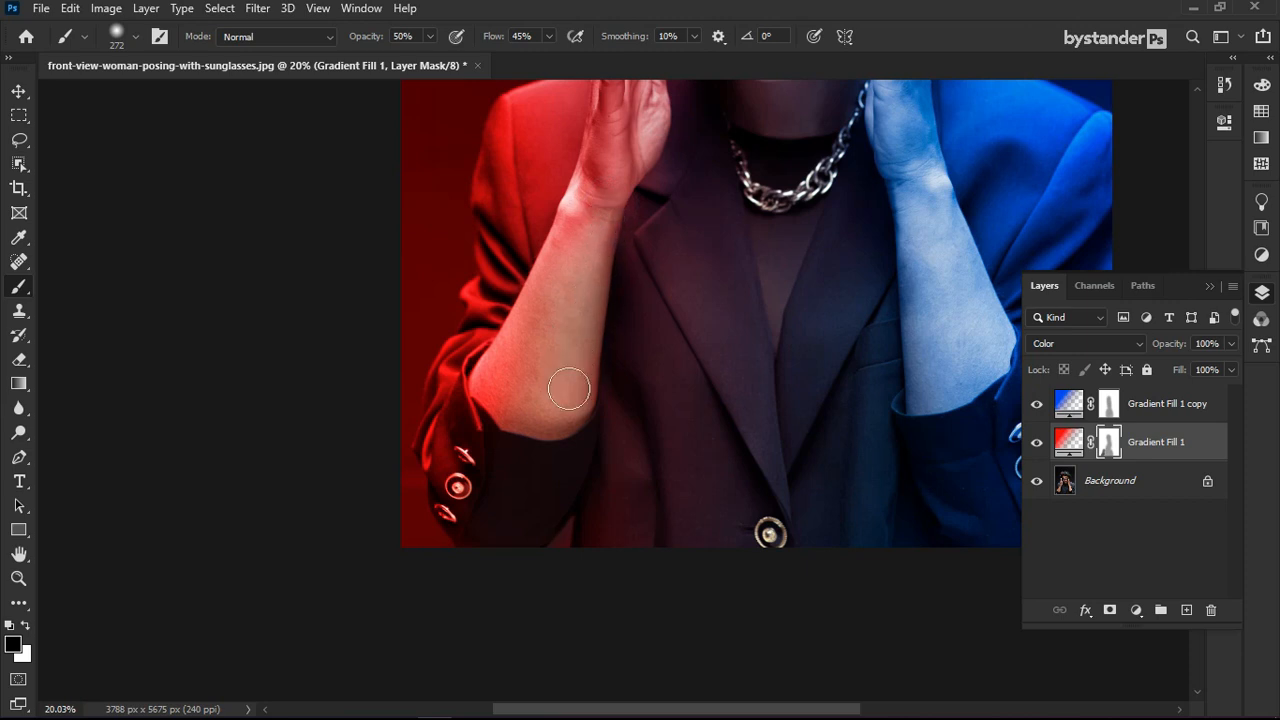
pyautogui.scroll(-4, 578, 327)
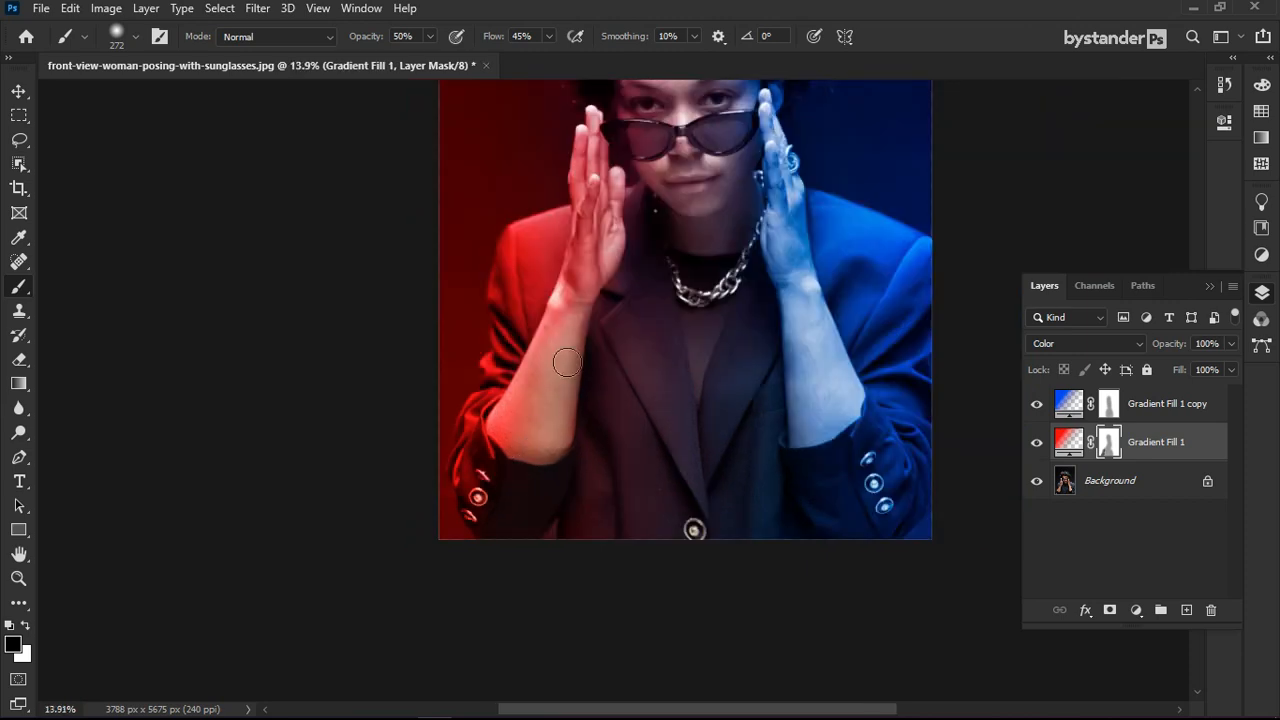
# Step: Paint black on the blue gradient layer's mask with 459 px and 256 px brushes along the inner side of the blue-lit forearm
pyautogui.scroll(3, 614, 129)
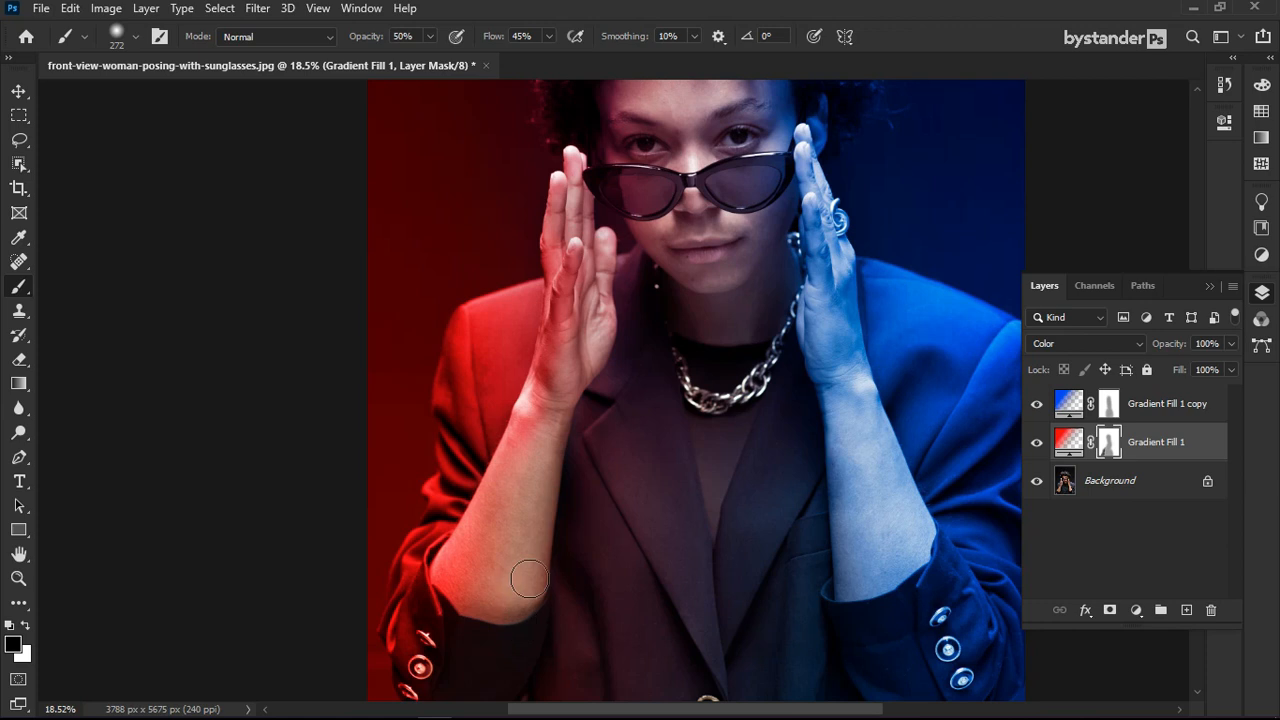
pyautogui.click(1108, 406)
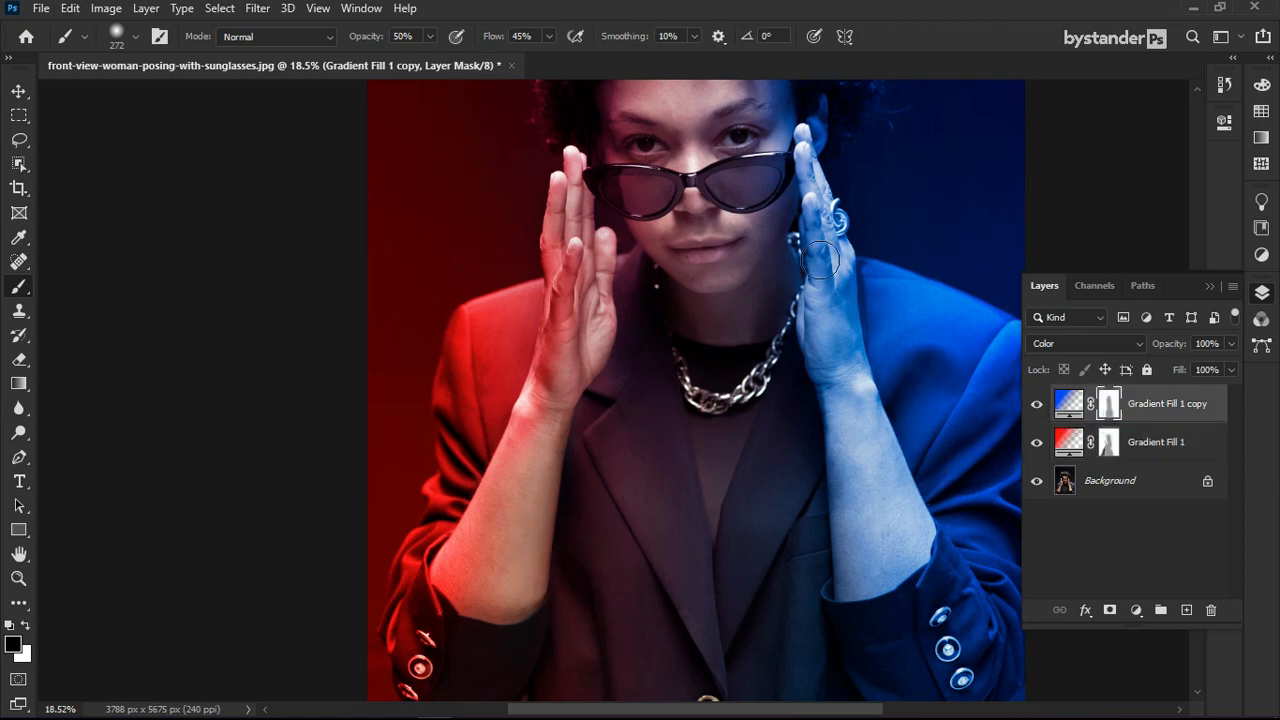
pyautogui.scroll(-1, 393, 160)
pyautogui.moveTo(706, 532)
pyautogui.mouseDown()
pyautogui.moveTo(740, 549)
pyautogui.moveTo(753, 529)
pyautogui.moveTo(744, 509)
pyautogui.moveTo(761, 528)
pyautogui.moveTo(753, 489)
pyautogui.moveTo(767, 542)
pyautogui.moveTo(749, 508)
pyautogui.mouseUp()
pyautogui.moveTo(749, 508)
pyautogui.mouseDown()
pyautogui.moveTo(780, 583)
pyautogui.moveTo(754, 529)
pyautogui.moveTo(730, 522)
pyautogui.mouseUp()
pyautogui.scroll(3, 737, 478)
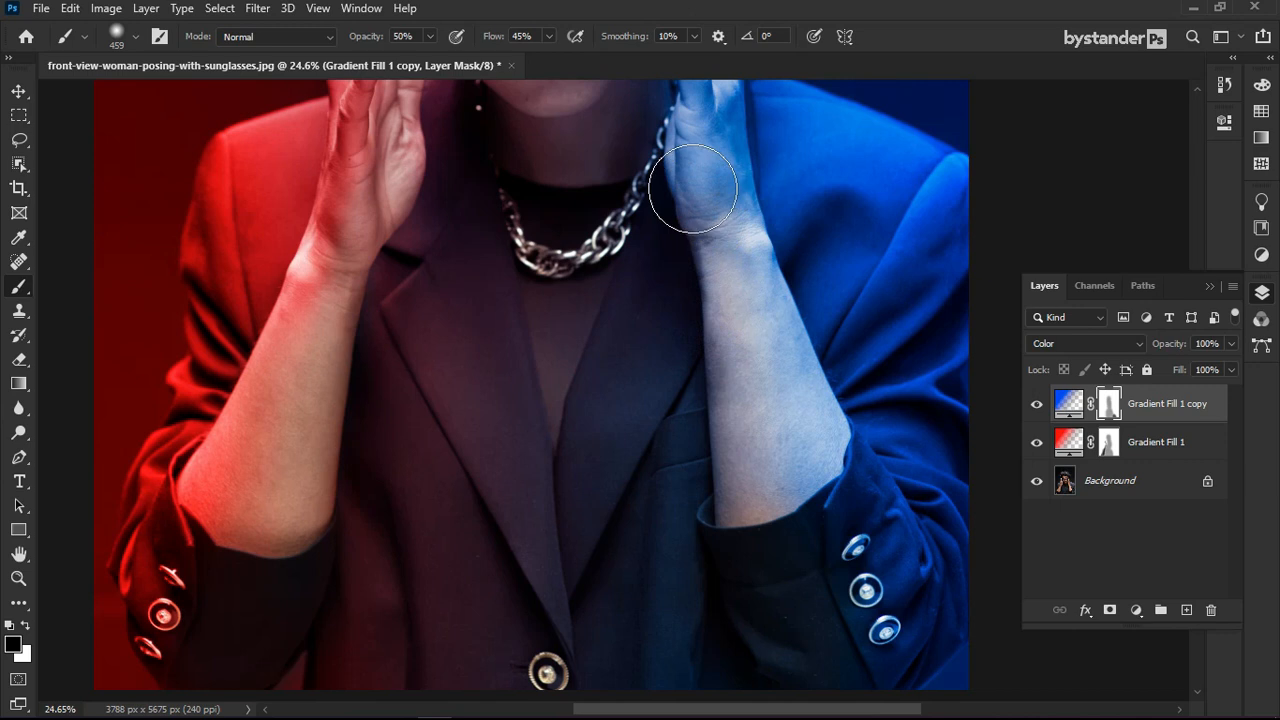
pyautogui.moveTo(752, 458)
pyautogui.mouseDown()
pyautogui.moveTo(760, 469)
pyautogui.moveTo(734, 464)
pyautogui.mouseUp()
pyautogui.click(759, 528)
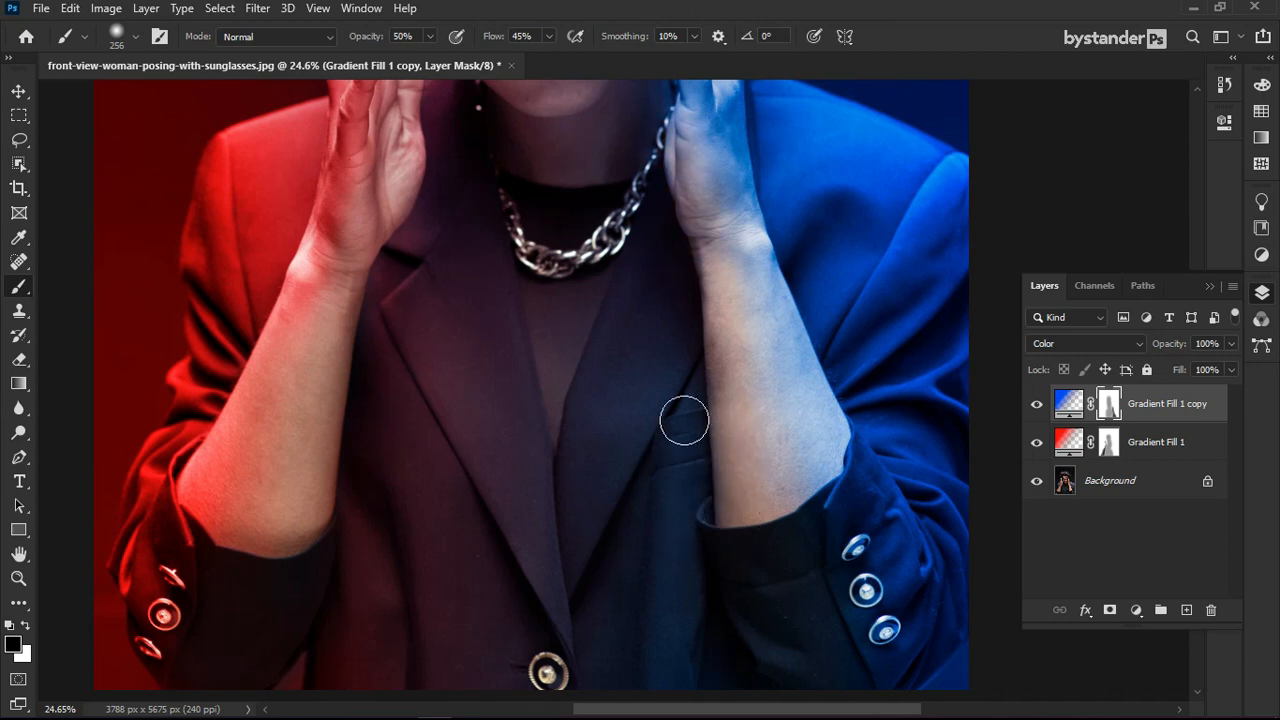
# Step: Paint black on the blue gradient's mask with a 141 px brush along the inner edge of the blue-lit palm and wrist
pyautogui.scroll(-3, 681, 450)
pyautogui.scroll(6, 683, 171)
pyautogui.moveTo(659, 241)
pyautogui.mouseDown()
pyautogui.moveTo(644, 239)
pyautogui.moveTo(663, 205)
pyautogui.mouseUp()
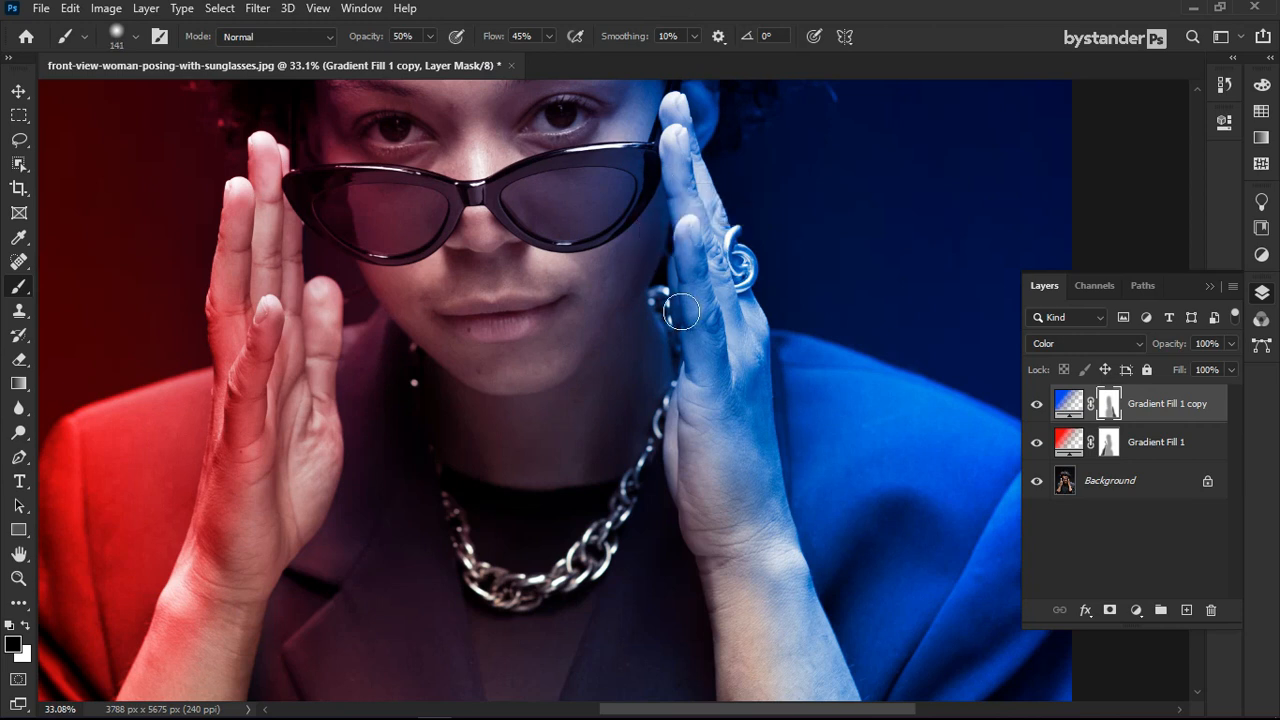
pyautogui.moveTo(672, 286); pyautogui.dragTo(679, 420)
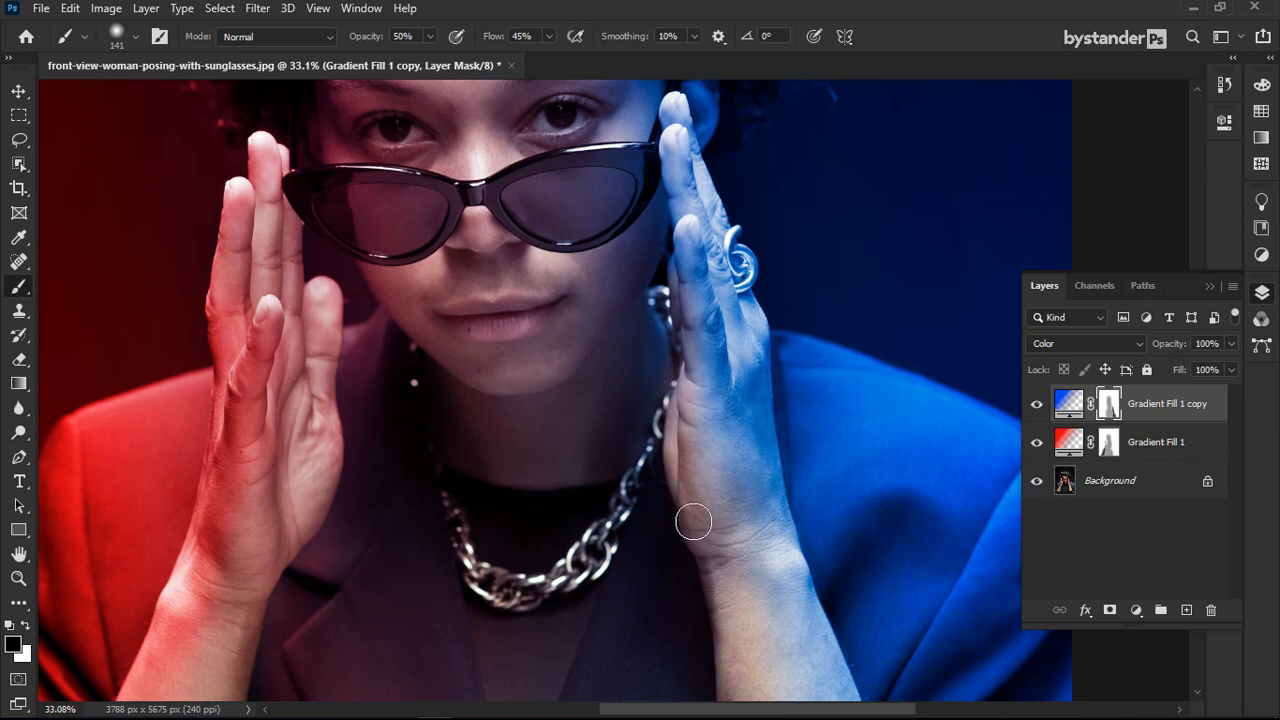
# Step: Paint black on the blue gradient's mask with 35 px and 50 px brushes along the inner edges of the blue-lit fingers
pyautogui.moveTo(678, 272); pyautogui.dragTo(670, 272)
pyautogui.scroll(6, 663, 184)
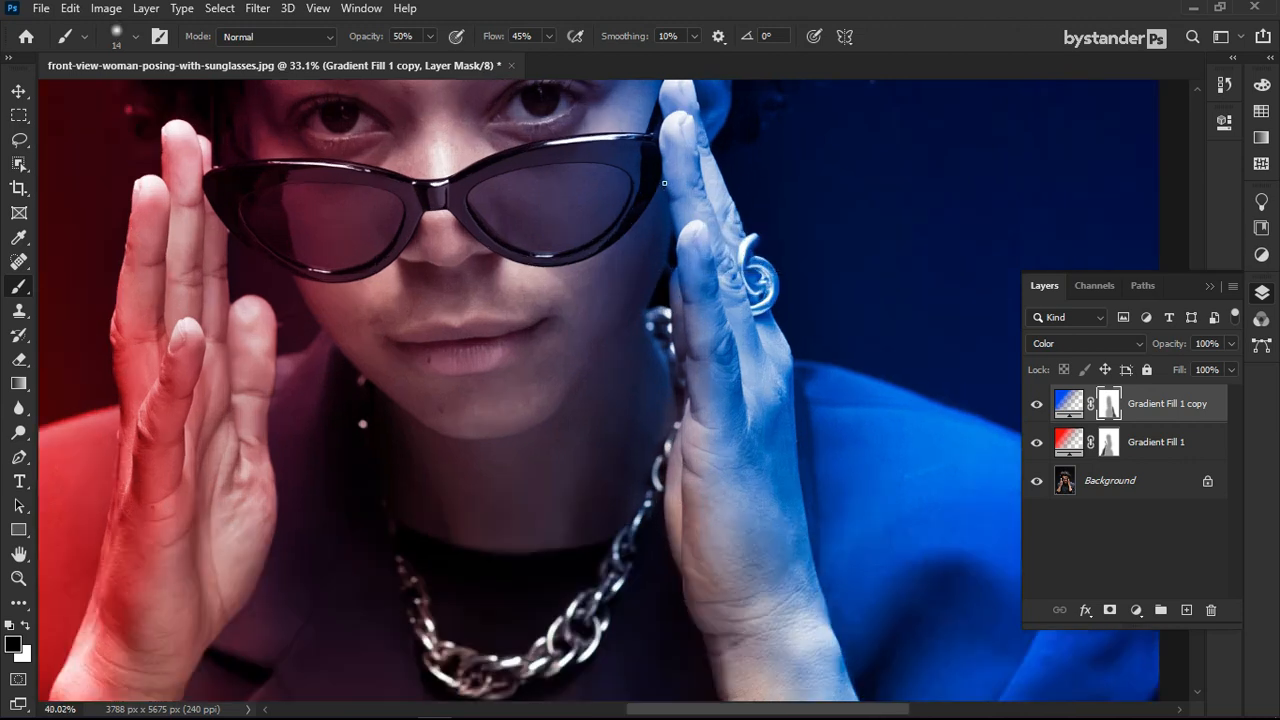
pyautogui.moveTo(667, 151); pyautogui.dragTo(683, 173)
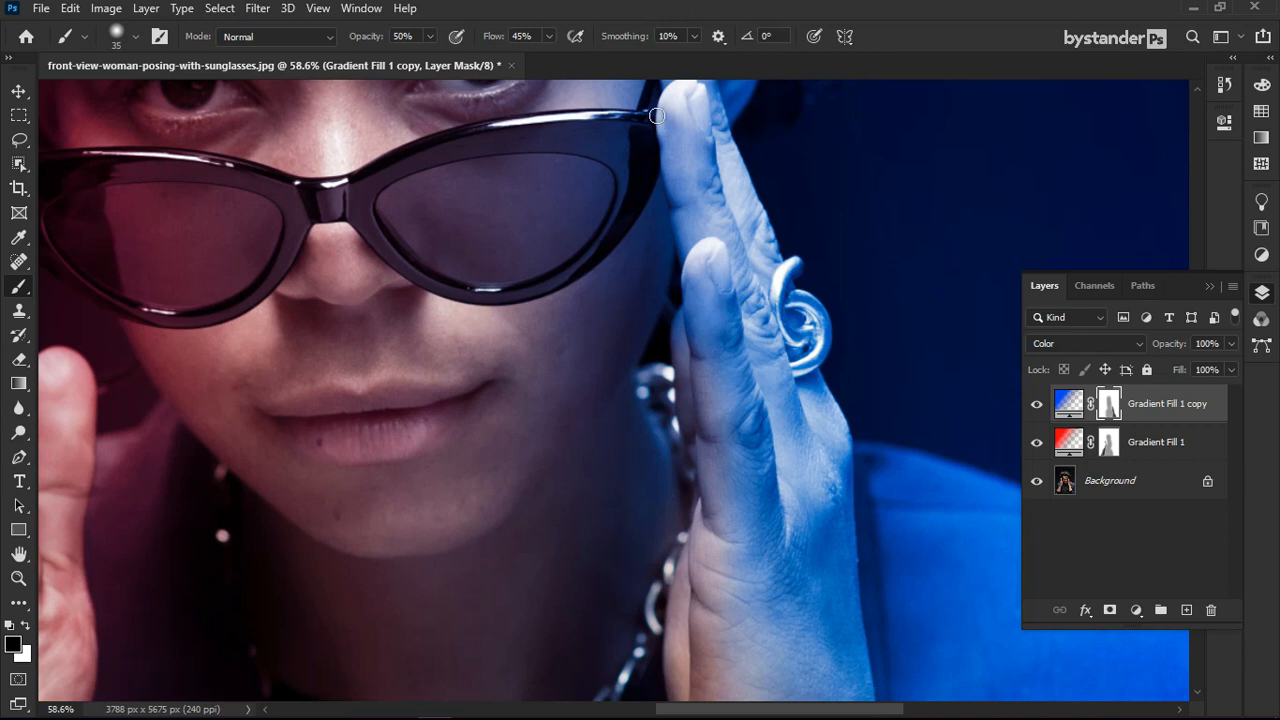
pyautogui.moveTo(665, 144); pyautogui.dragTo(669, 166)
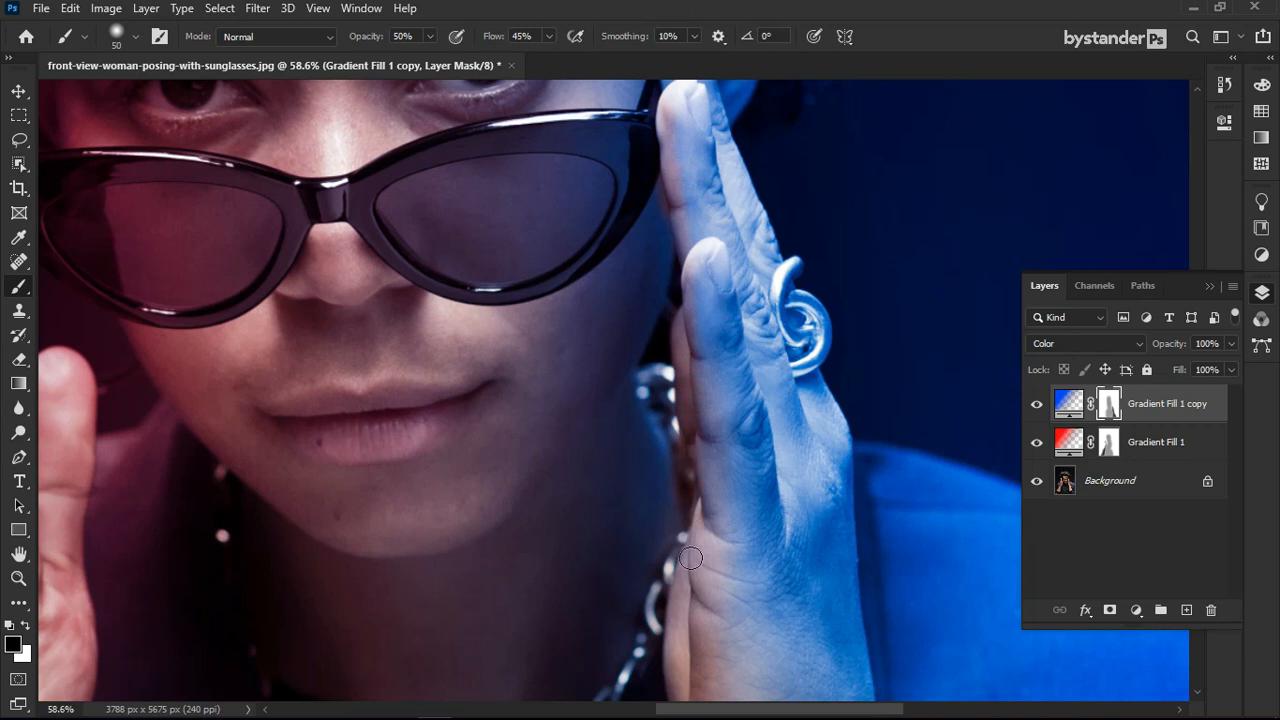
# Step: Paint white on the blue gradient's mask with the 50 px brush to restore blue over the necklace beside the fingers
pyautogui.press('x')
pyautogui.moveTo(674, 455); pyautogui.dragTo(671, 486)
pyautogui.scroll(-5, 620, 206)
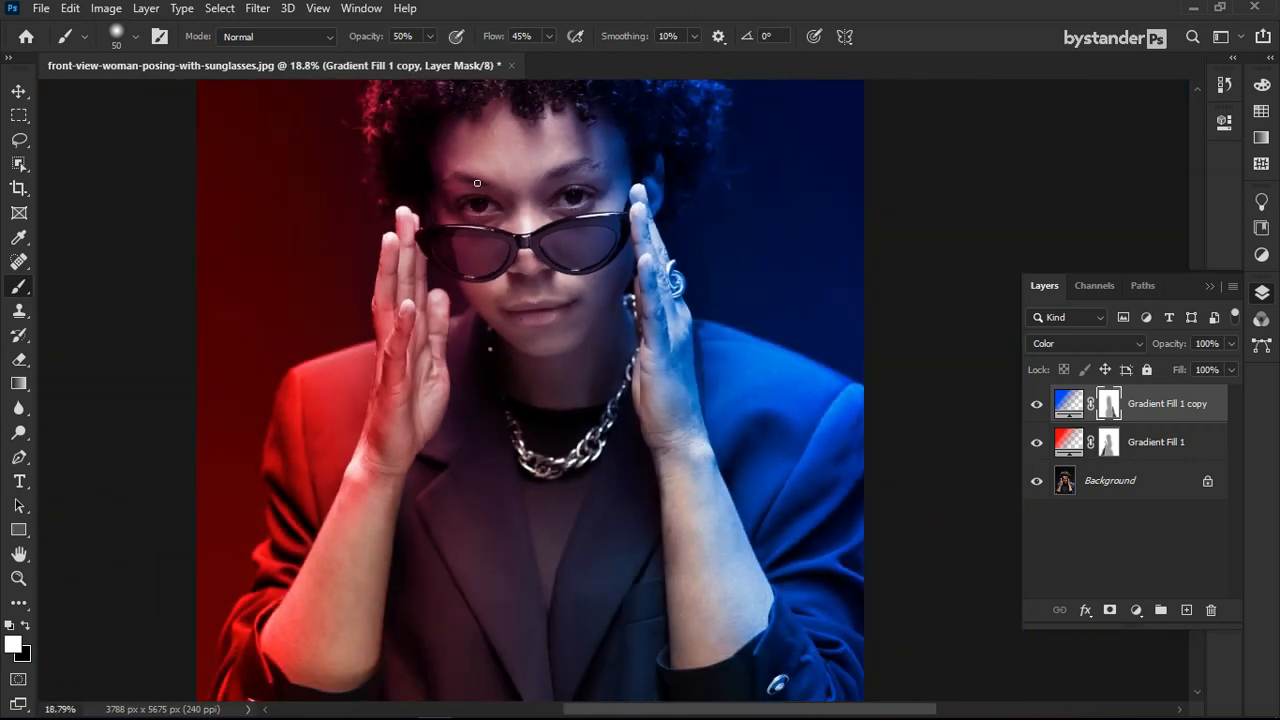
# Step: Select both gradient fill layers and reduce their opacity to 55%
pyautogui.scroll(-1, 589, 443)
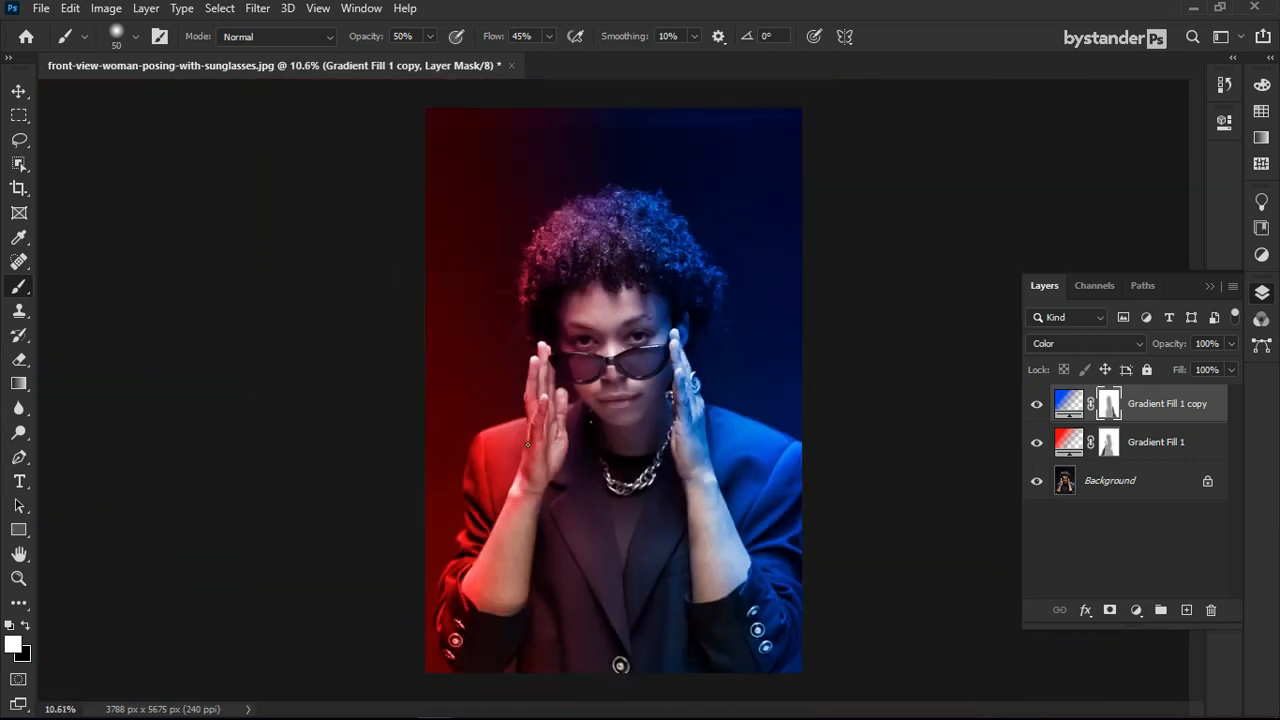
pyautogui.keyDown('shift'); pyautogui.click(1158, 447); pyautogui.keyUp('shift')
pyautogui.click(1231, 343)
pyautogui.moveTo(1229, 366); pyautogui.dragTo(1189, 367)
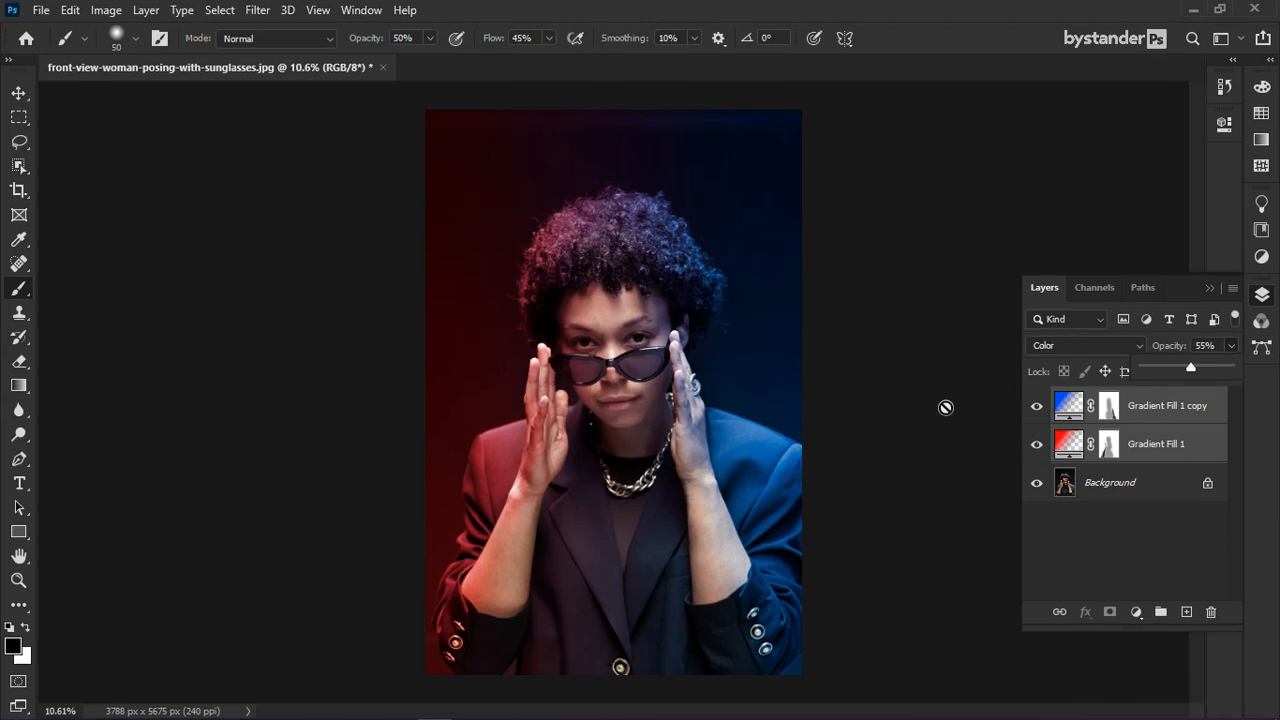
# Step: Compare the portrait with and without the two gradient layers by isolating the Background layer and restoring the others
pyautogui.scroll(2, 747, 421)
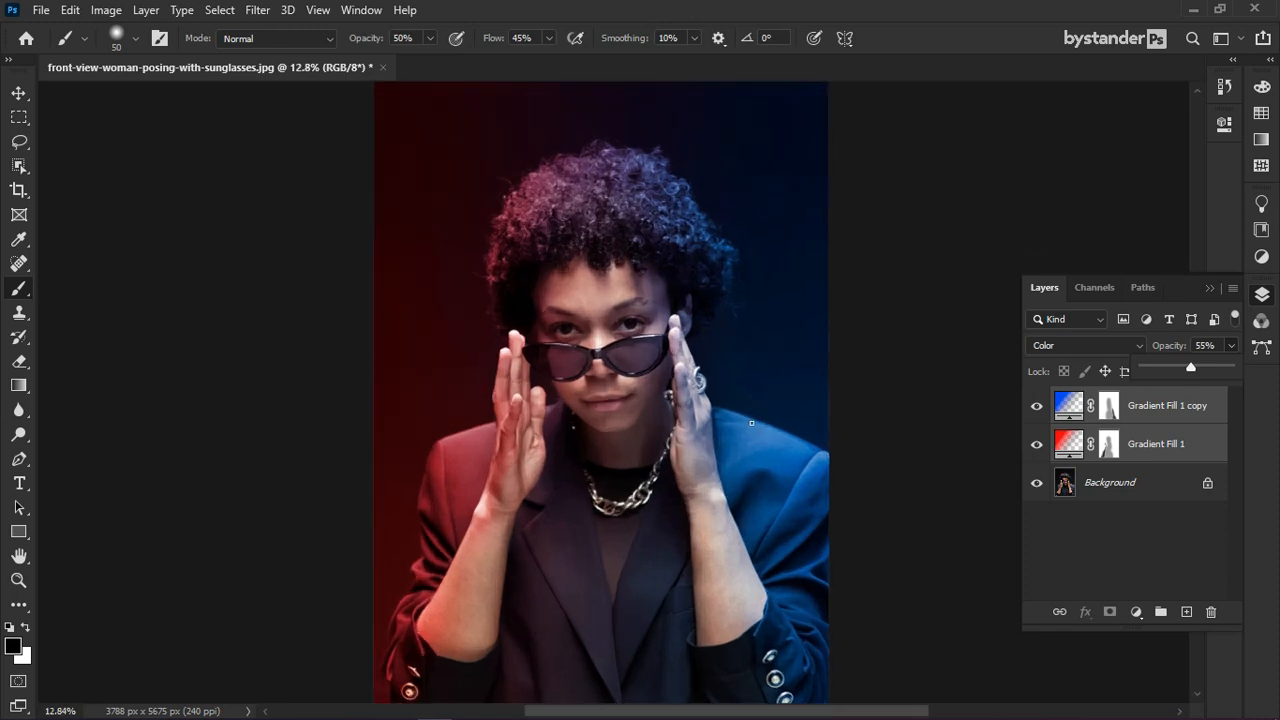
pyautogui.scroll(-2, 845, 383)
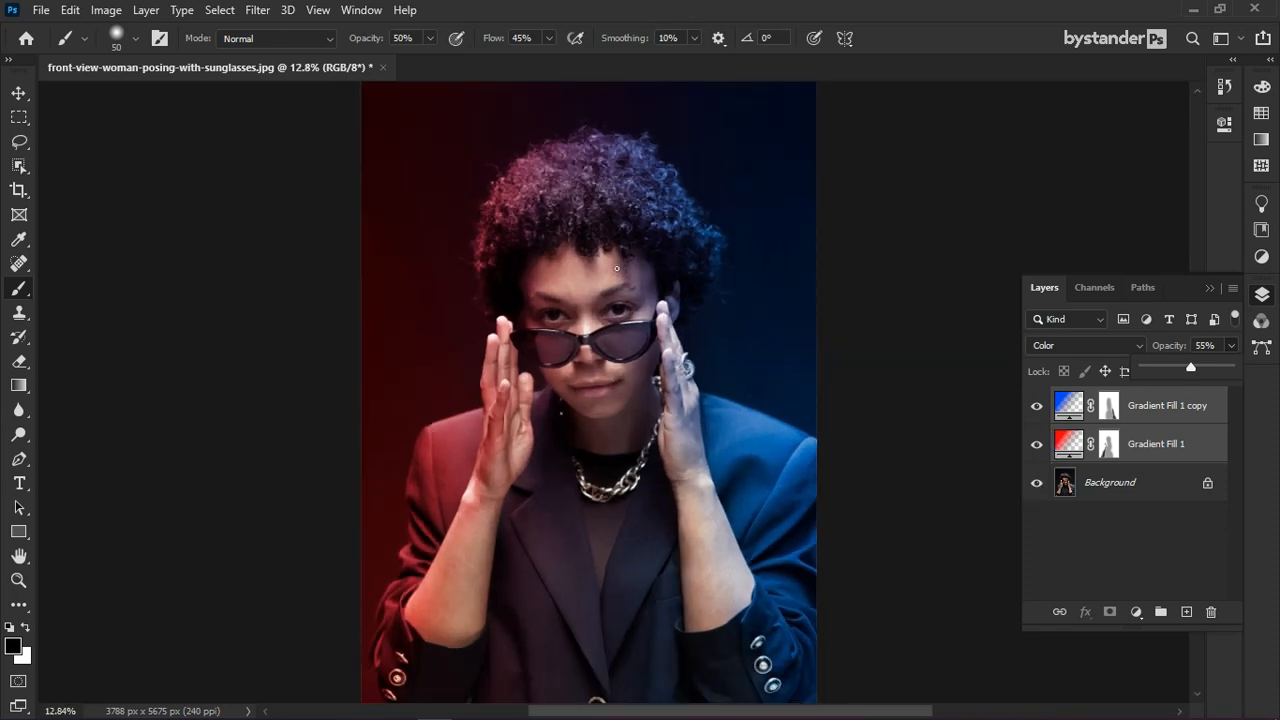
pyautogui.keyDown('alt'); pyautogui.click(1036, 484); pyautogui.keyUp('alt')
pyautogui.keyDown('alt'); pyautogui.click(1036, 484); pyautogui.keyUp('alt')
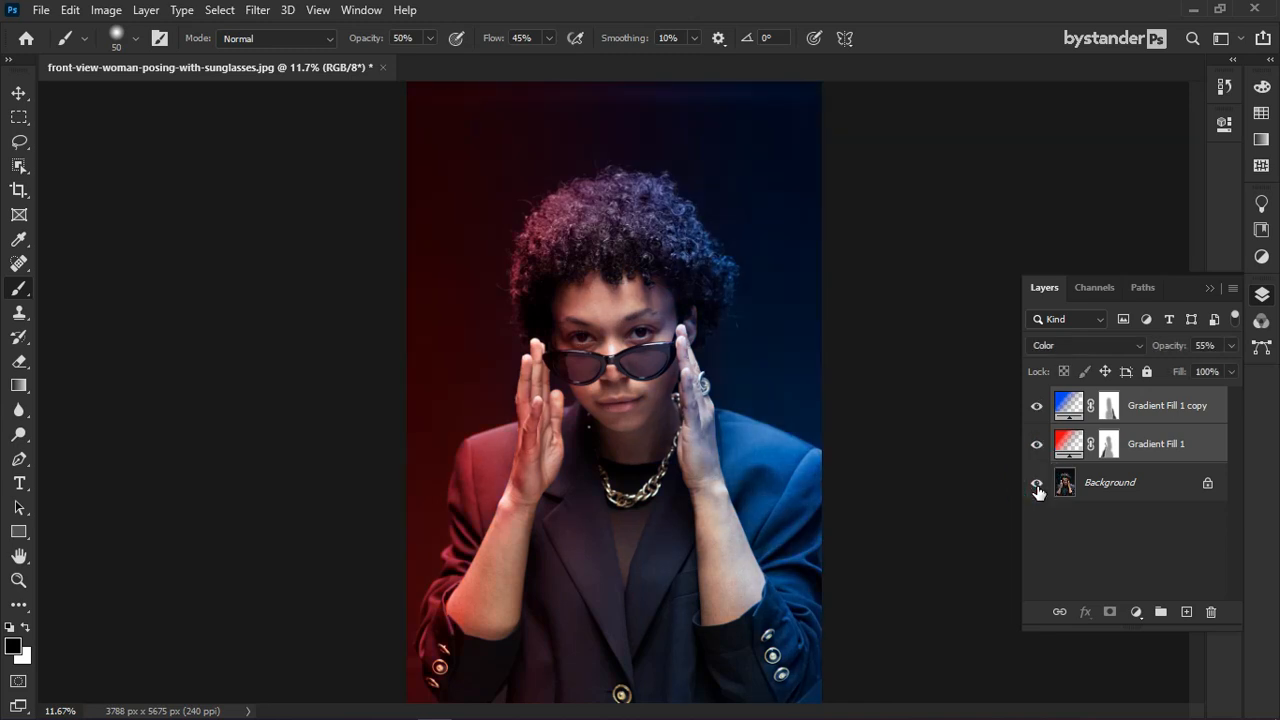
pyautogui.keyDown('alt'); pyautogui.click(1037, 485); pyautogui.keyUp('alt')
pyautogui.keyDown('alt'); pyautogui.click(1037, 485); pyautogui.keyUp('alt')
pyautogui.scroll(-1, 632, 316)
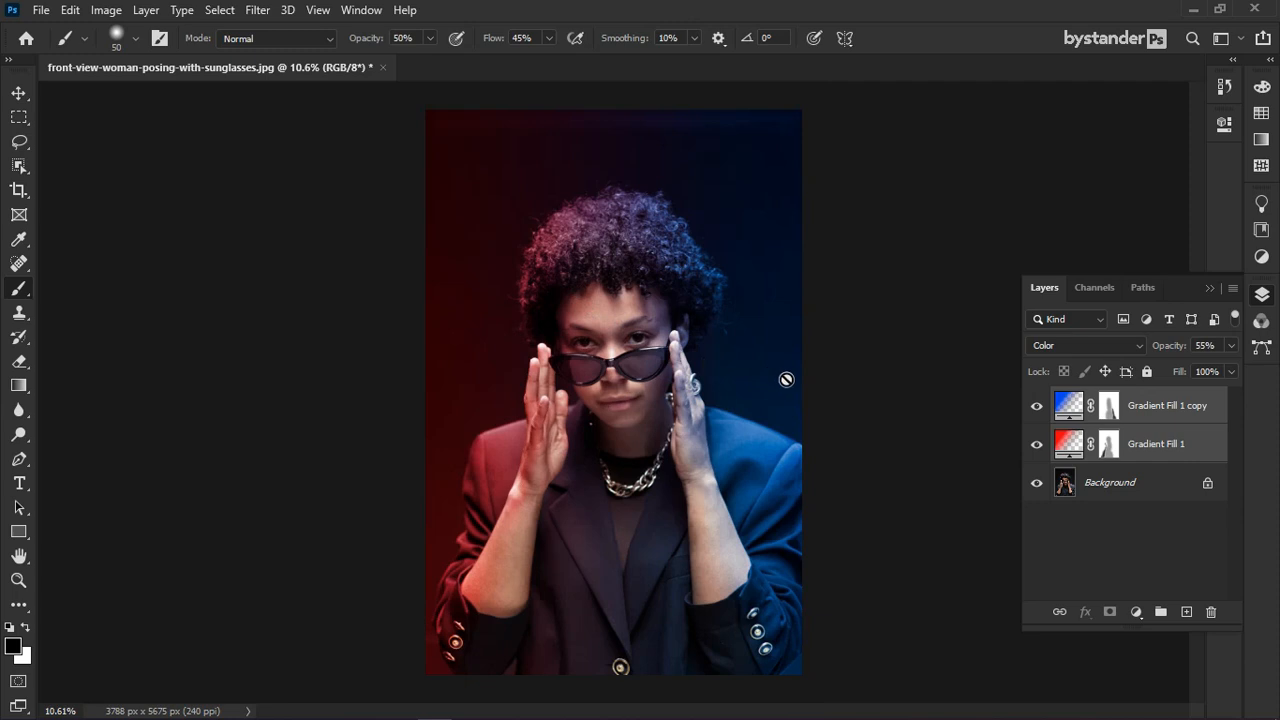
# Step: Display the finished portrait in full-screen mode and examine the red and blue lighting
pyautogui.press('f')
pyautogui.press('f')
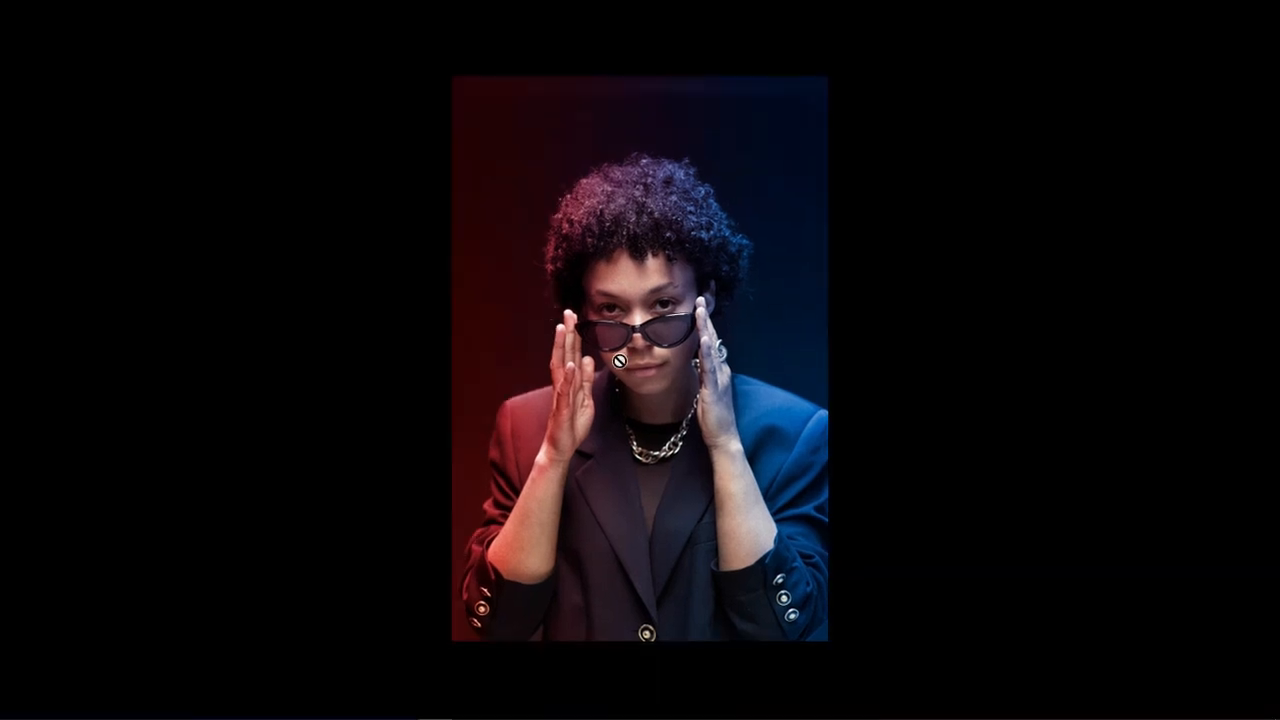
pyautogui.scroll(2, 1015, 464)
pyautogui.moveTo(655, 390); pyautogui.dragTo(692, 410)
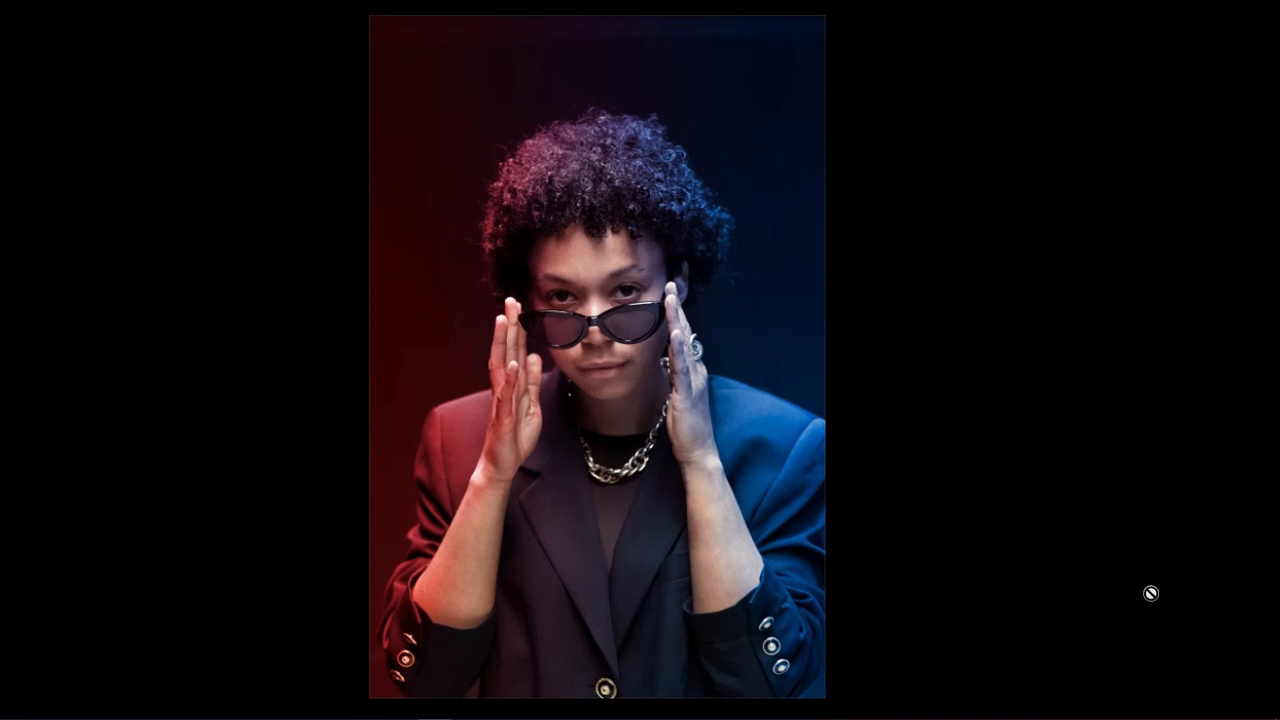